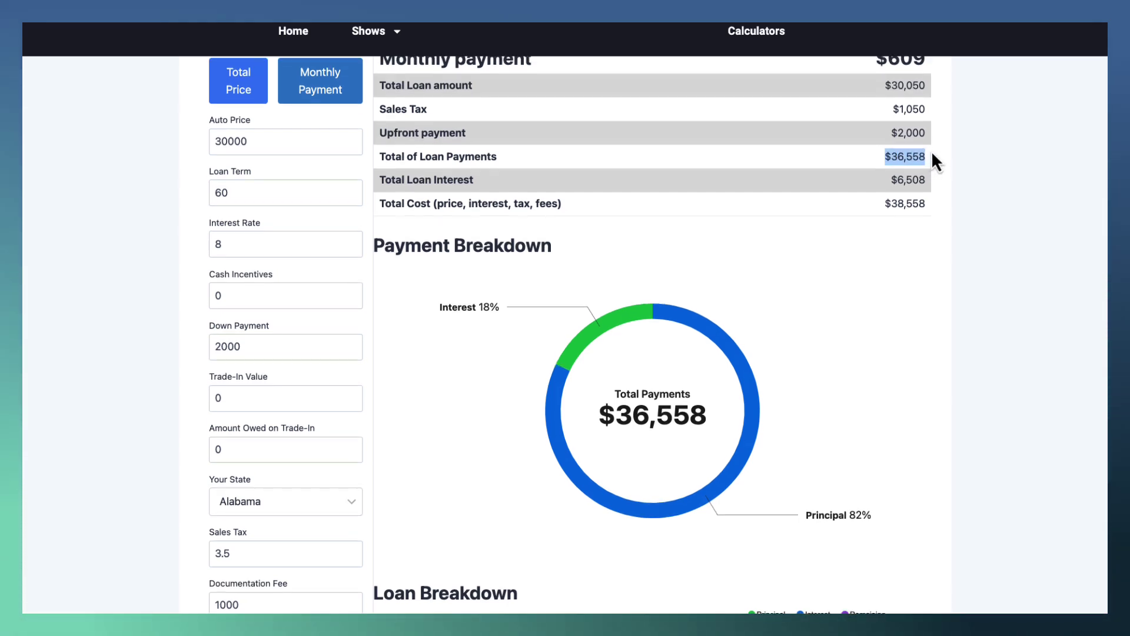
# Step: Review the upfront payment and the total cost including price, interest, tax and fees in the loan summary
pyautogui.scroll(1, 932, 150)
pyautogui.click(893, 145)
pyautogui.moveTo(893, 146); pyautogui.dragTo(920, 147)
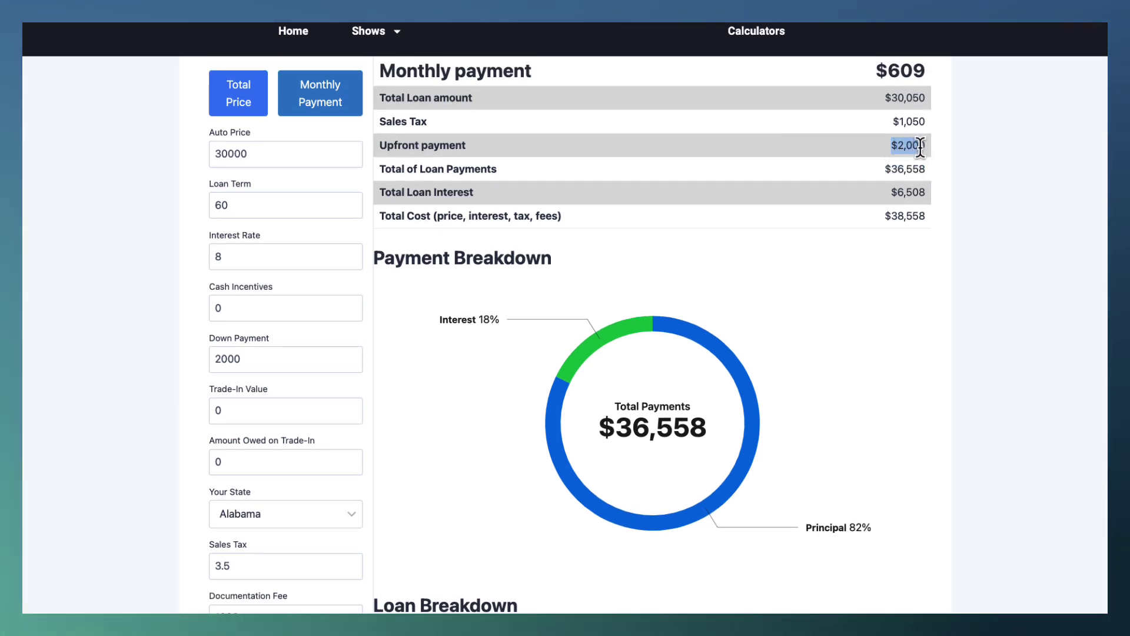
pyautogui.click(928, 147)
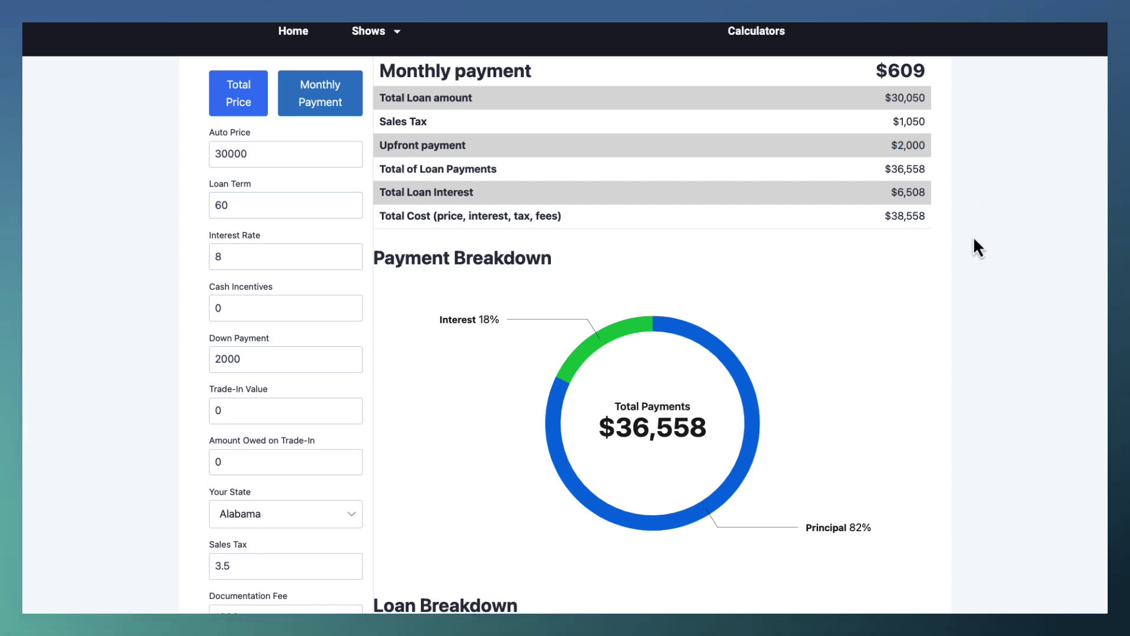
pyautogui.moveTo(931, 217); pyautogui.dragTo(884, 216)
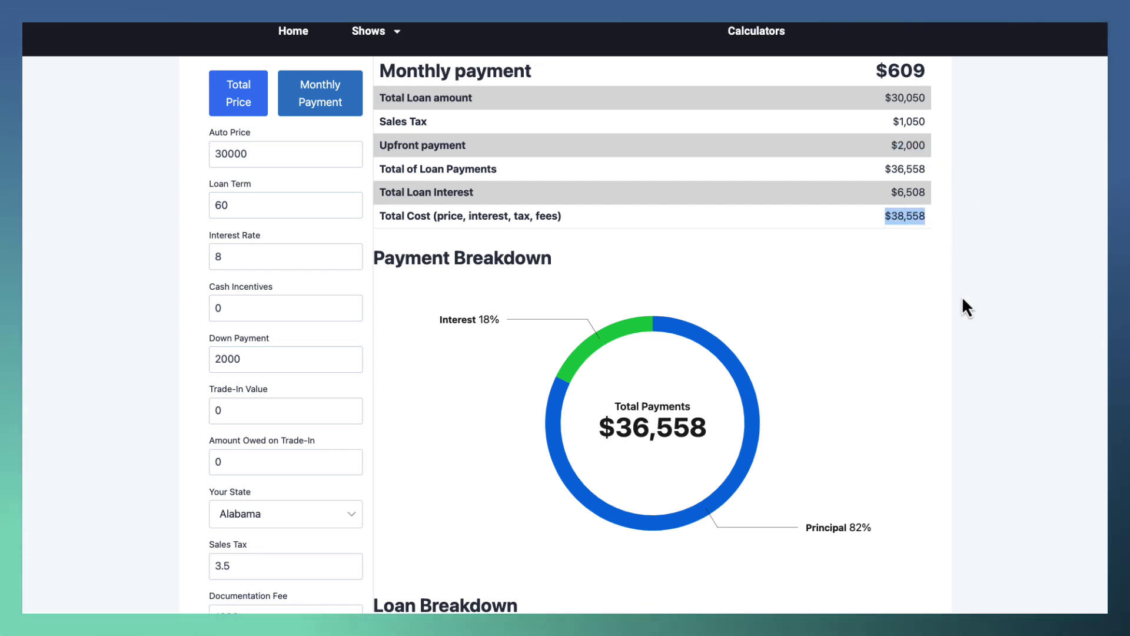
pyautogui.scroll(-2, 966, 356)
pyautogui.click(968, 359)
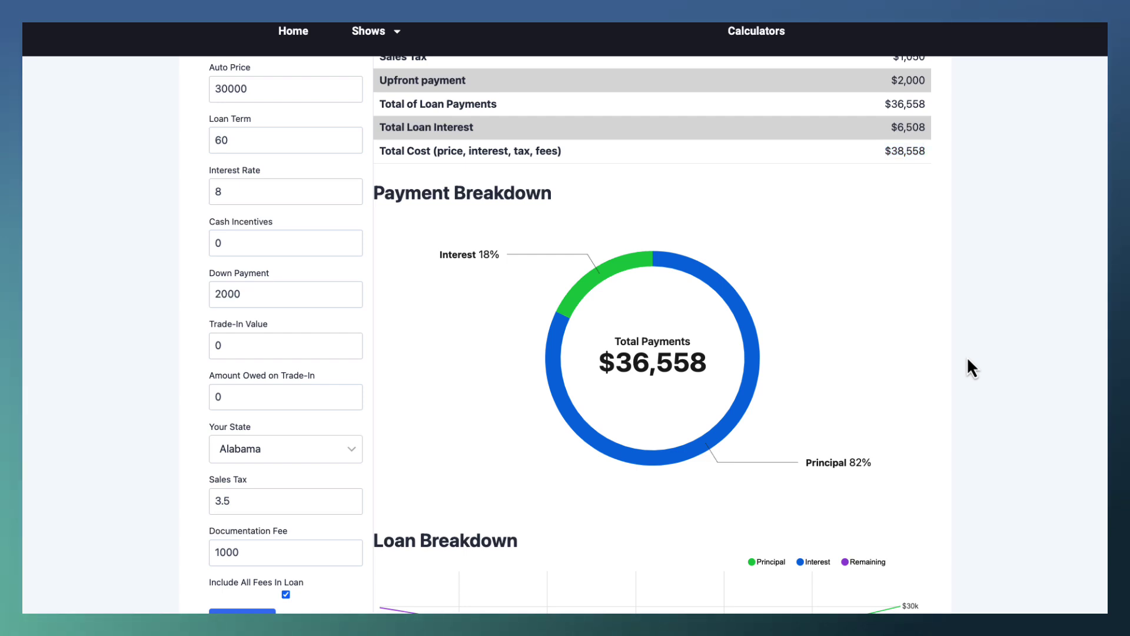
# Step: Examine the Payment Breakdown chart and the principal, interest and remaining curves in the Loan Breakdown chart
pyautogui.scroll(-2, 969, 347)
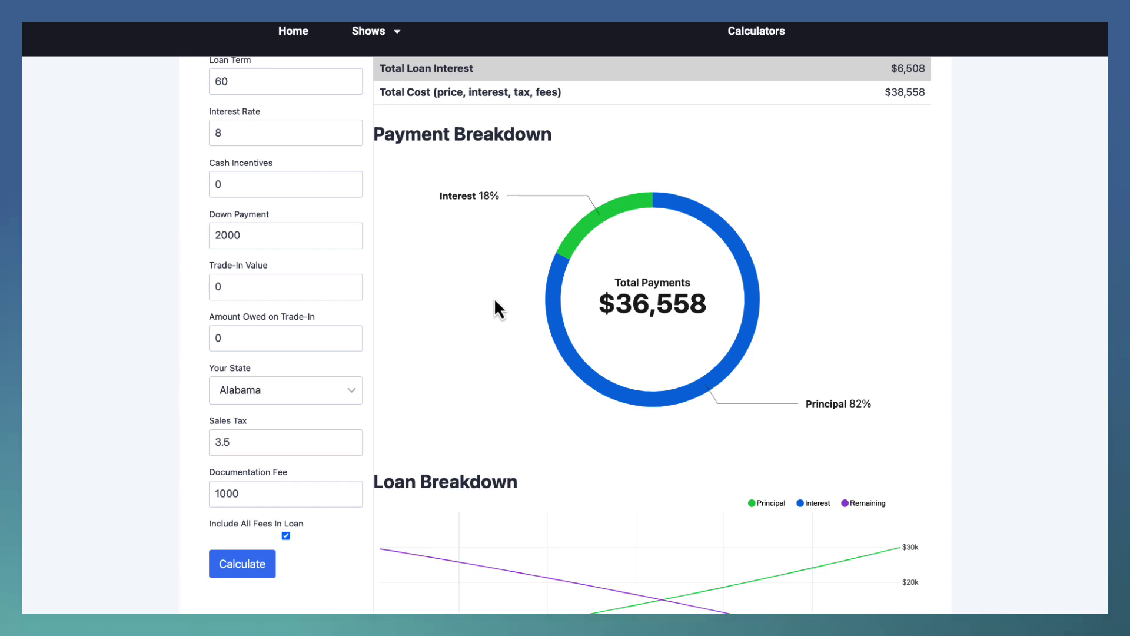
pyautogui.scroll(-5, 493, 298)
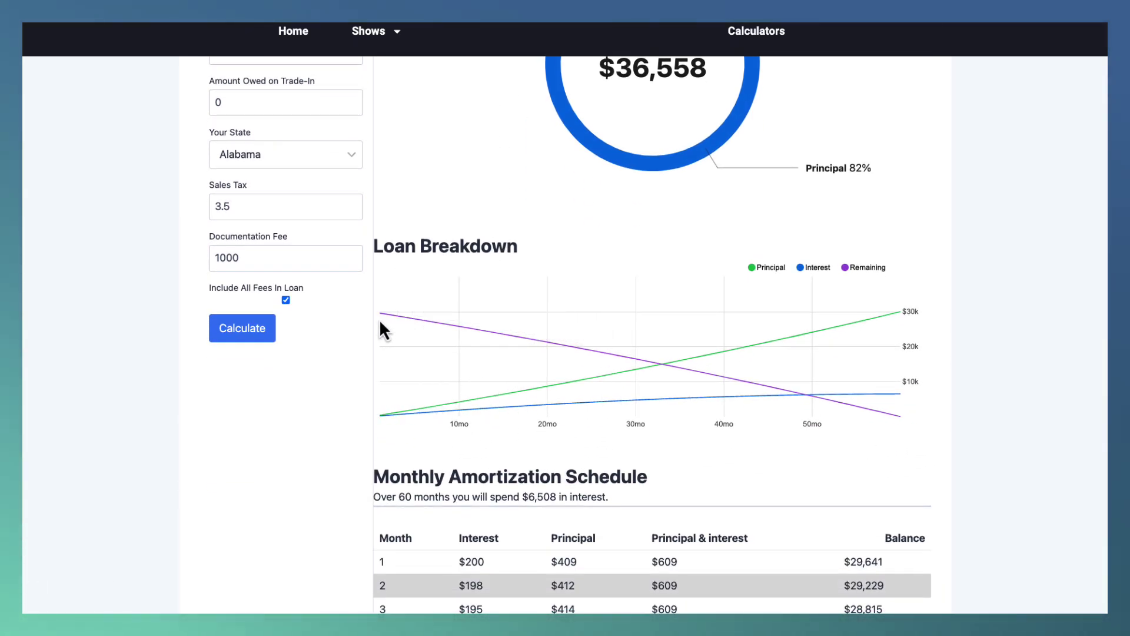
pyautogui.moveTo(380, 317)
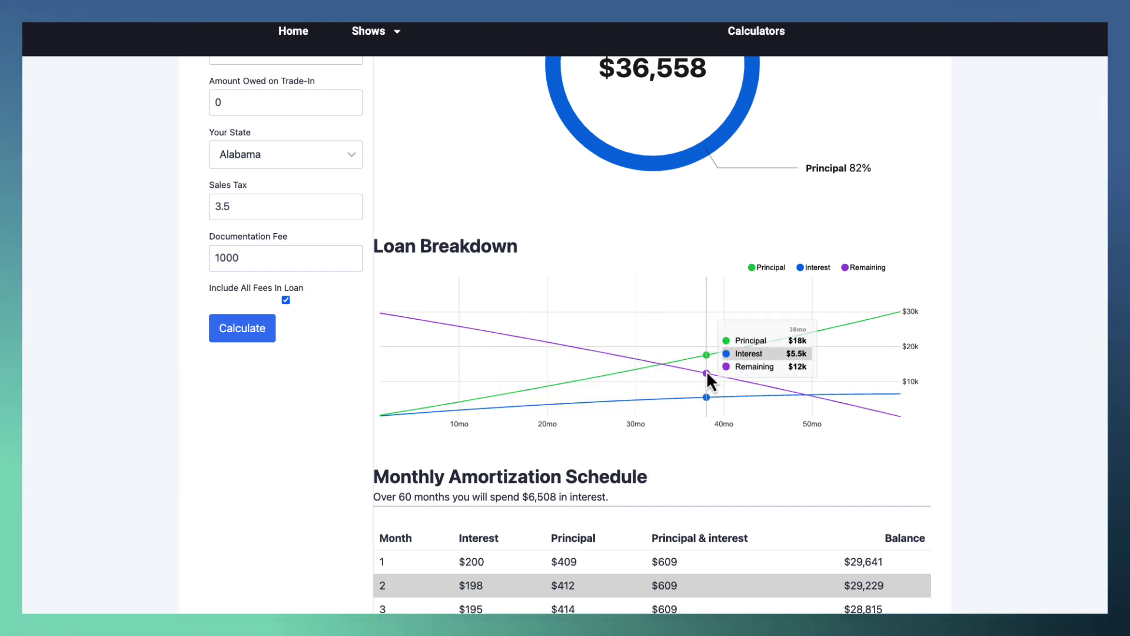
pyautogui.scroll(-5, 641, 408)
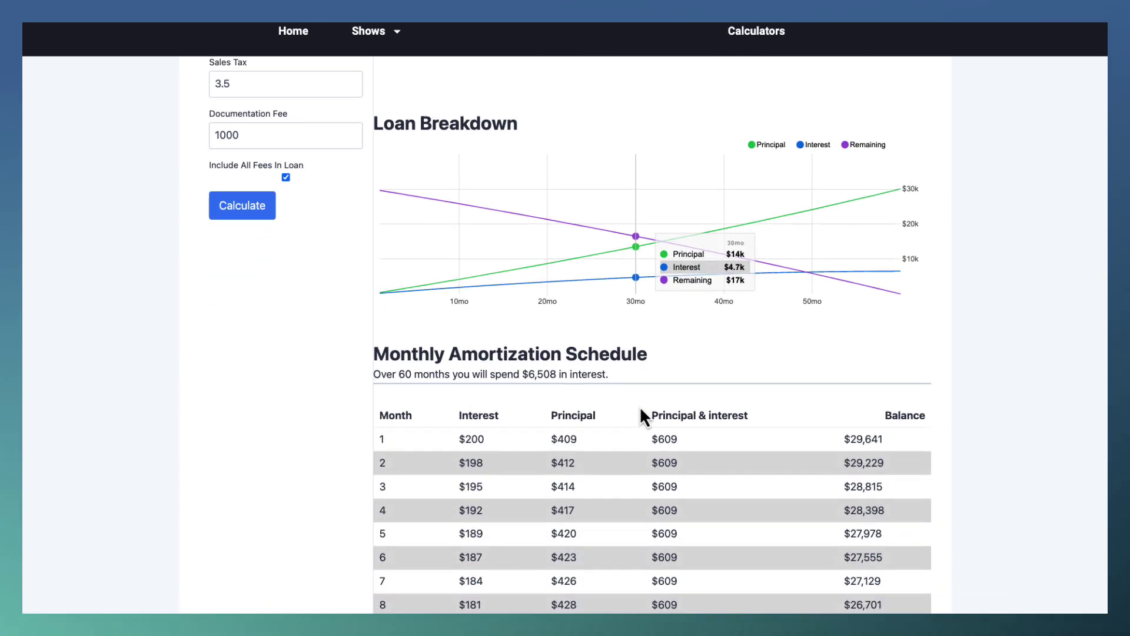
# Step: Examine the Monthly Amortization Schedule, comparing interest, principal and combined payment for month 1 with the following months
pyautogui.scroll(-3, 641, 409)
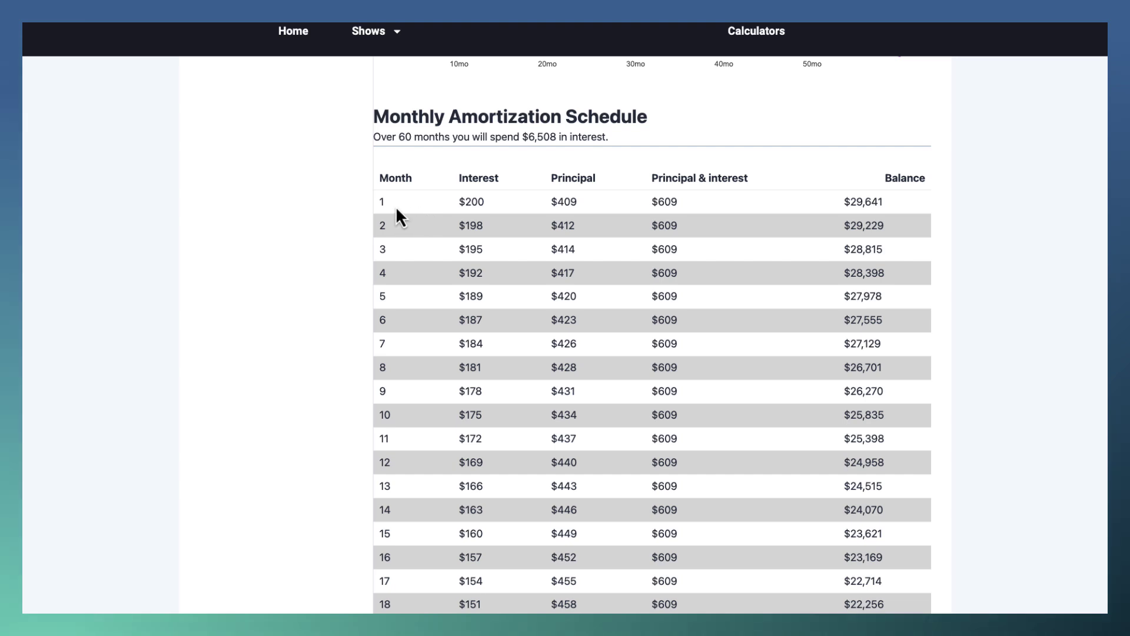
pyautogui.moveTo(652, 201); pyautogui.dragTo(685, 203)
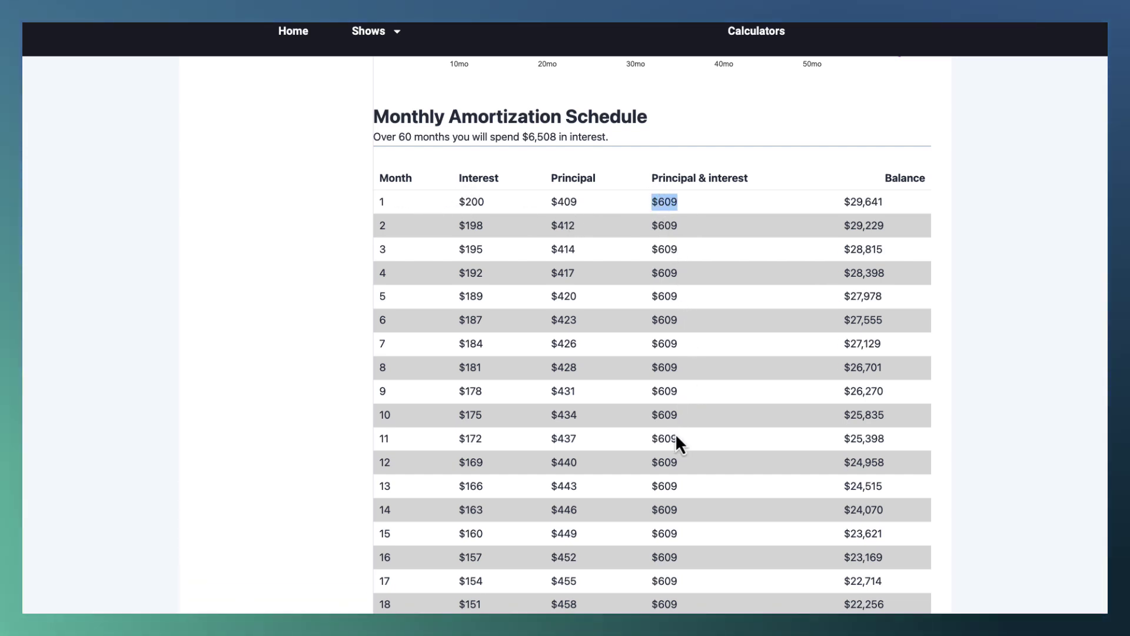
pyautogui.click(493, 201)
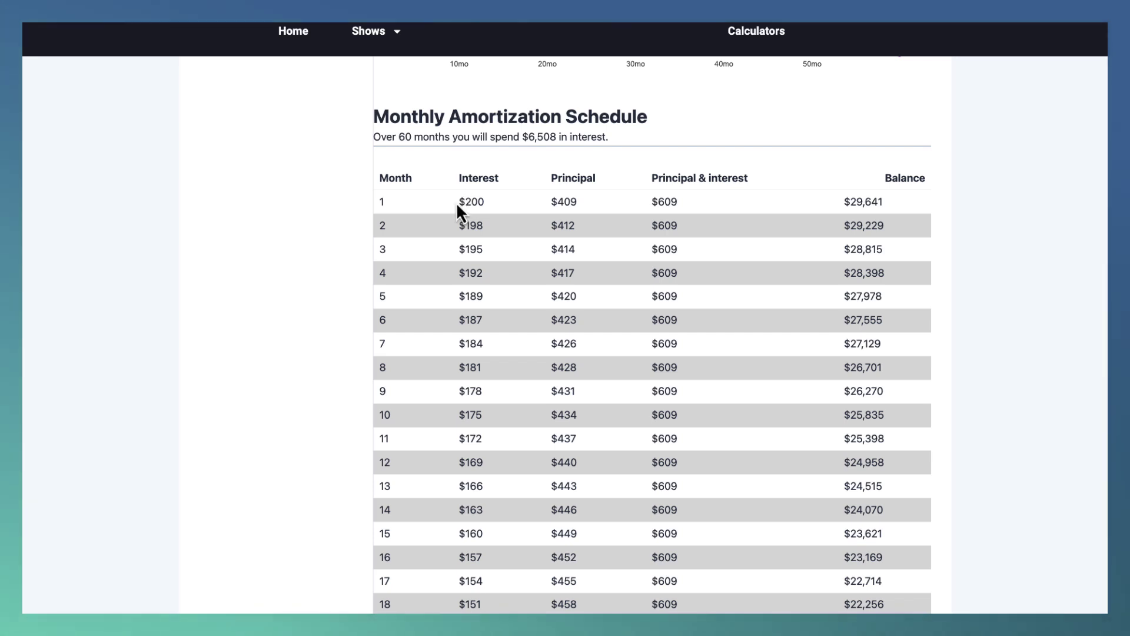
pyautogui.moveTo(557, 201); pyautogui.dragTo(592, 204)
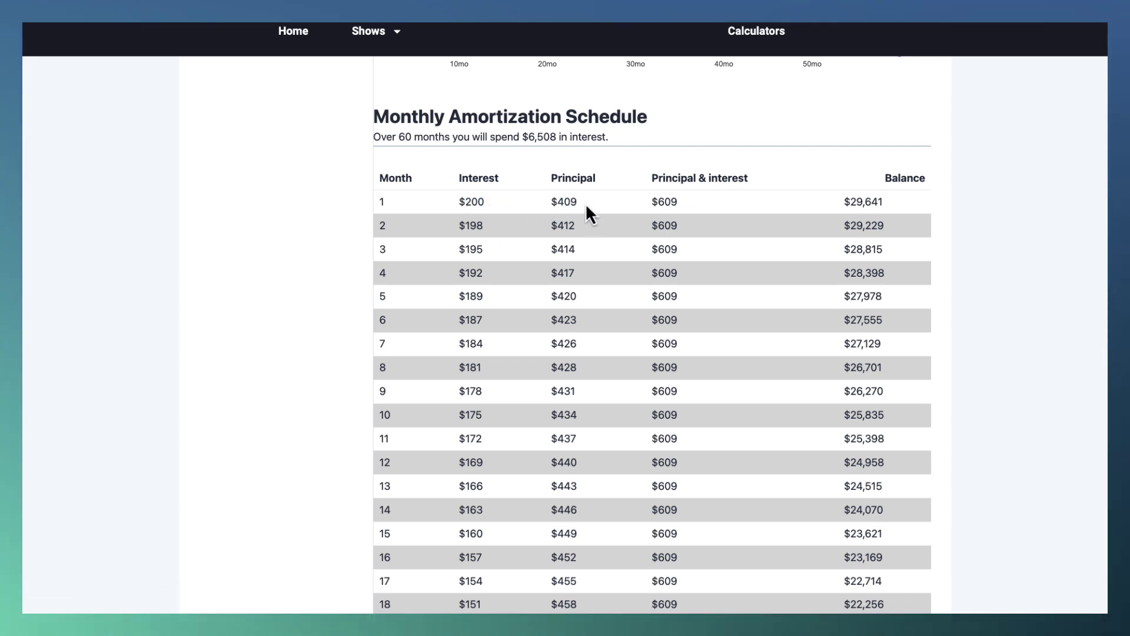
pyautogui.click(517, 223)
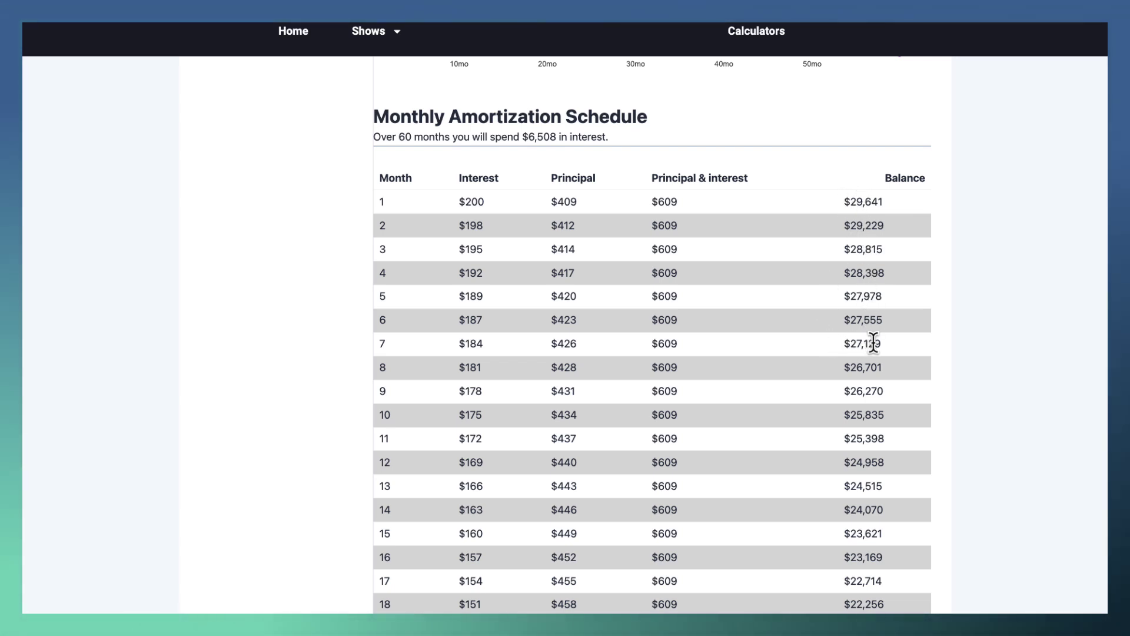
pyautogui.moveTo(490, 202); pyautogui.dragTo(457, 202)
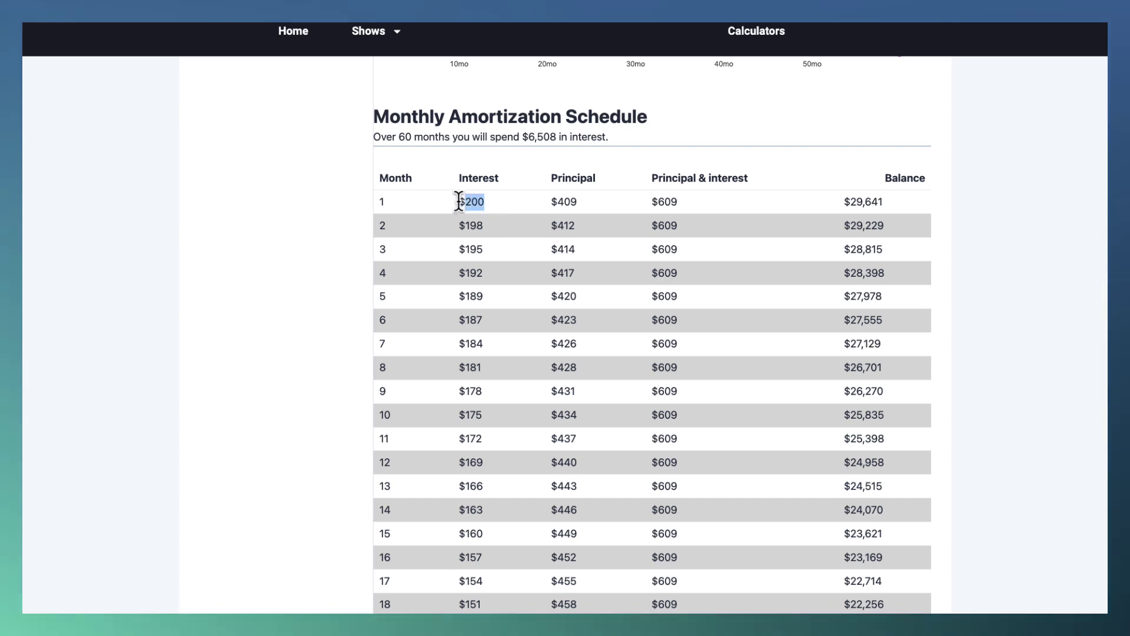
pyautogui.click(472, 327)
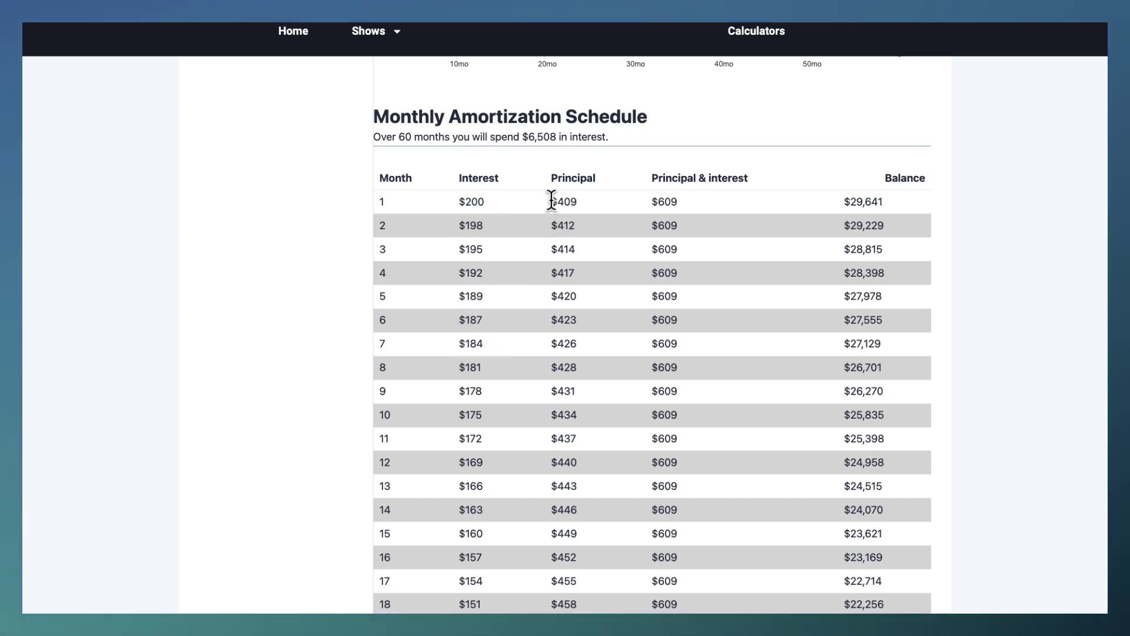
pyautogui.moveTo(551, 200); pyautogui.dragTo(579, 202)
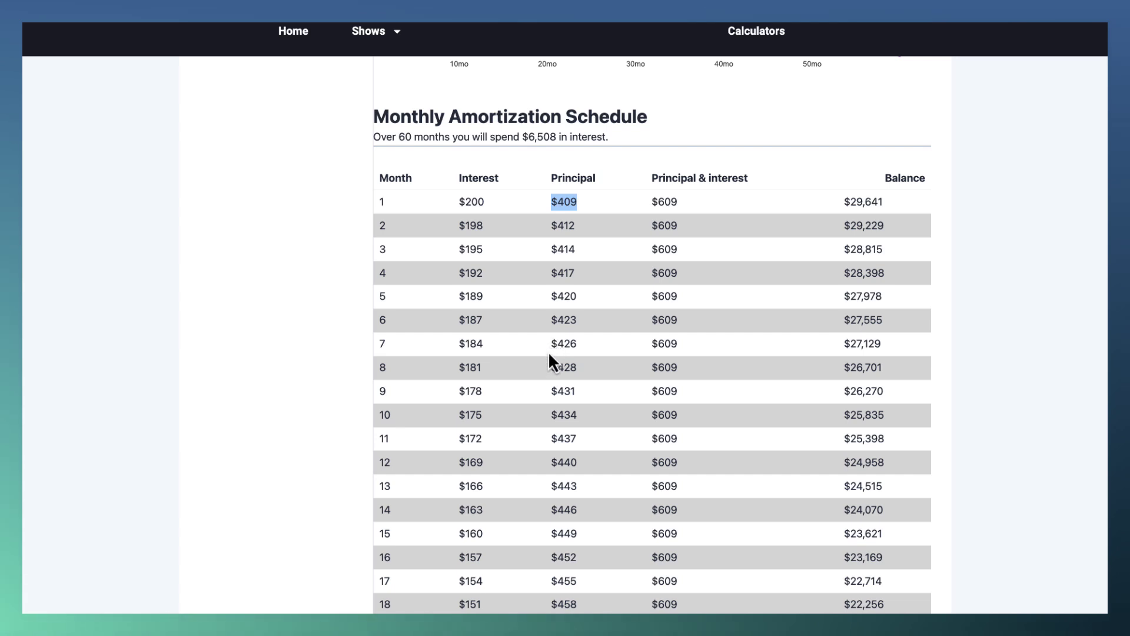
pyautogui.moveTo(548, 348); pyautogui.dragTo(587, 344)
pyautogui.click(611, 309)
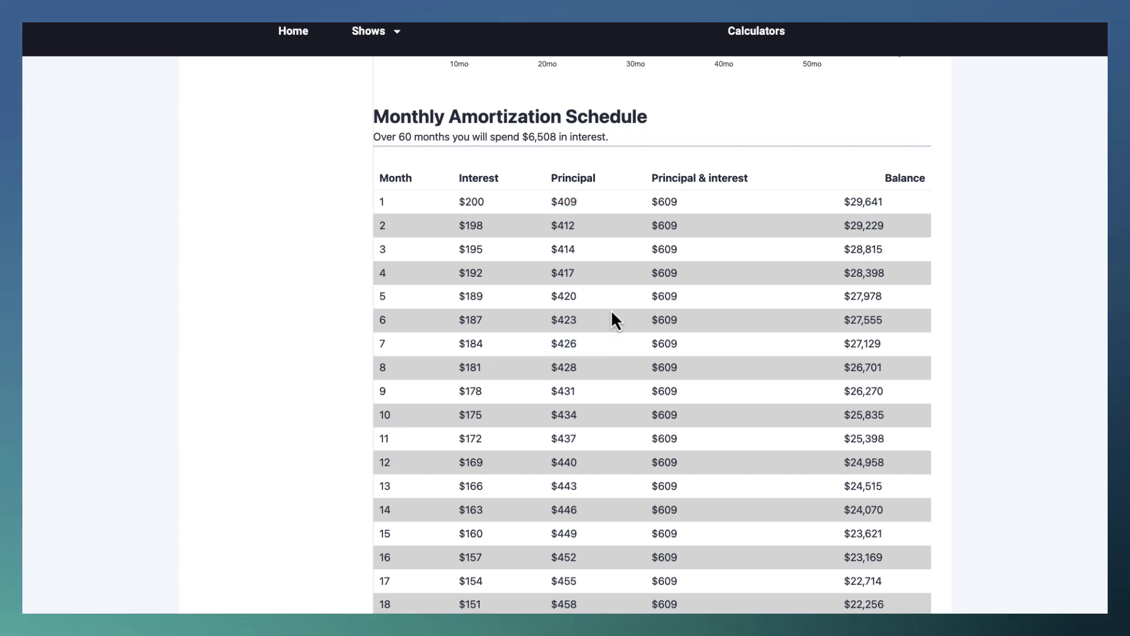
# Step: Review the Yearly Amortization Schedule, checking the remaining balances after years 1 and 2
pyautogui.scroll(-1, 610, 310)
pyautogui.scroll(-20, 611, 312)
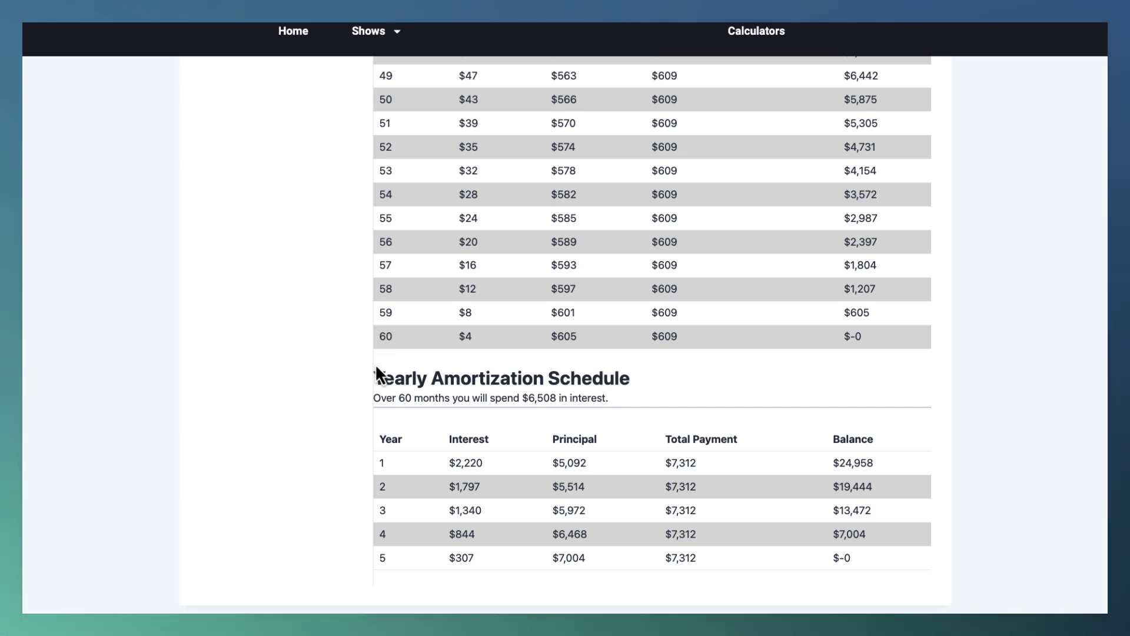
pyautogui.scroll(-2, 356, 455)
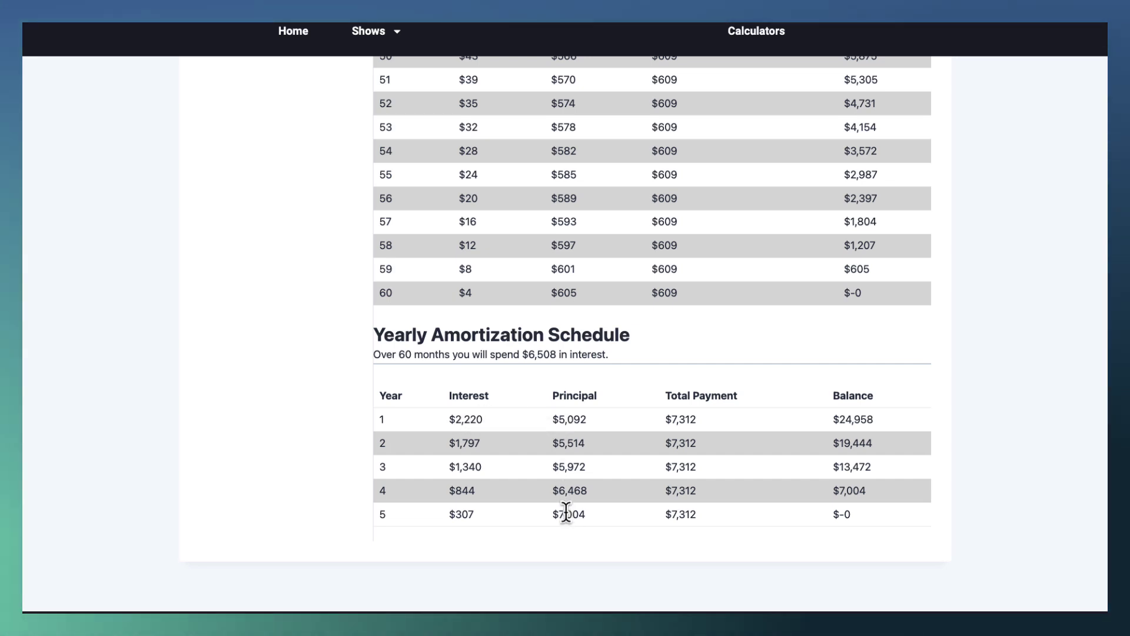
pyautogui.moveTo(832, 419); pyautogui.dragTo(879, 421)
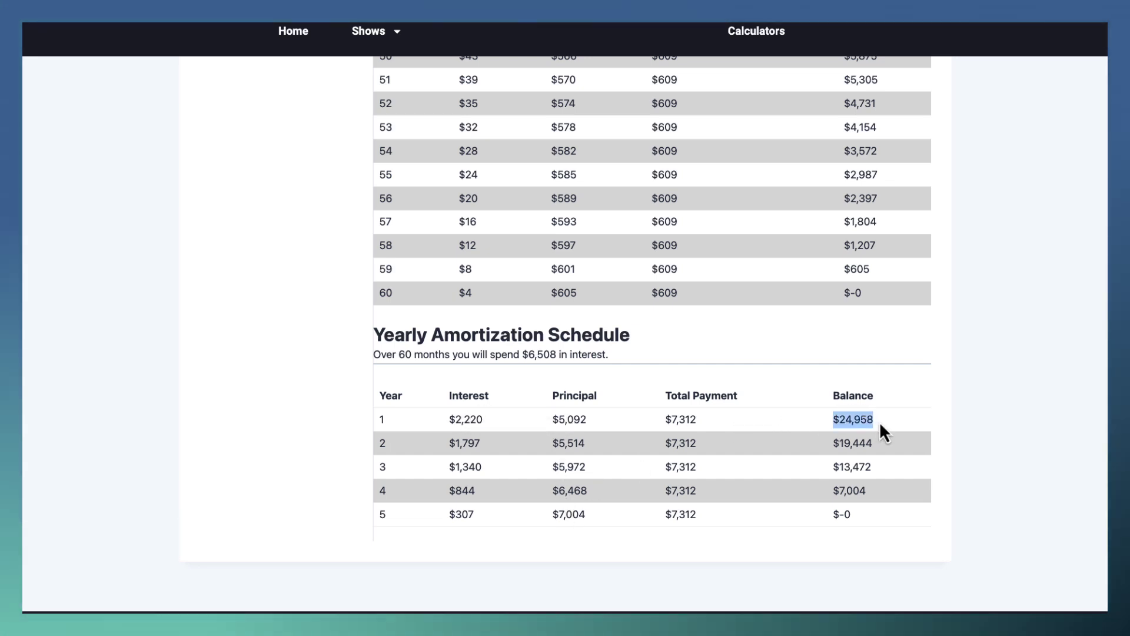
pyautogui.click(877, 422)
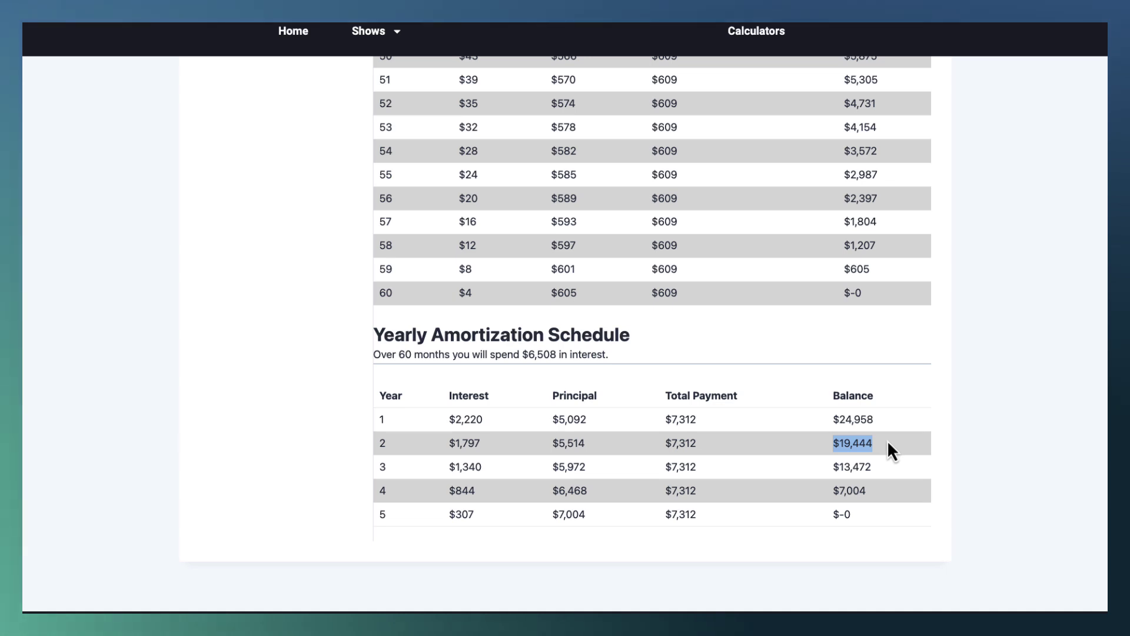
pyautogui.click(883, 440)
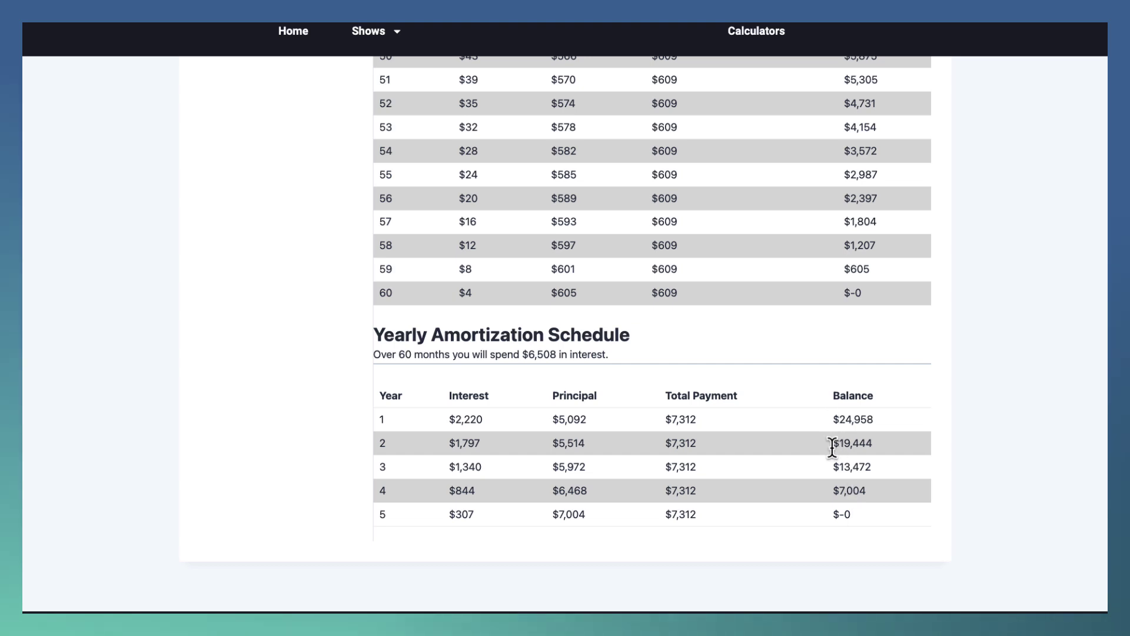
# Step: Set the trade-in value to 10000 and recalculate the auto loan
pyautogui.scroll(20, 707, 371)
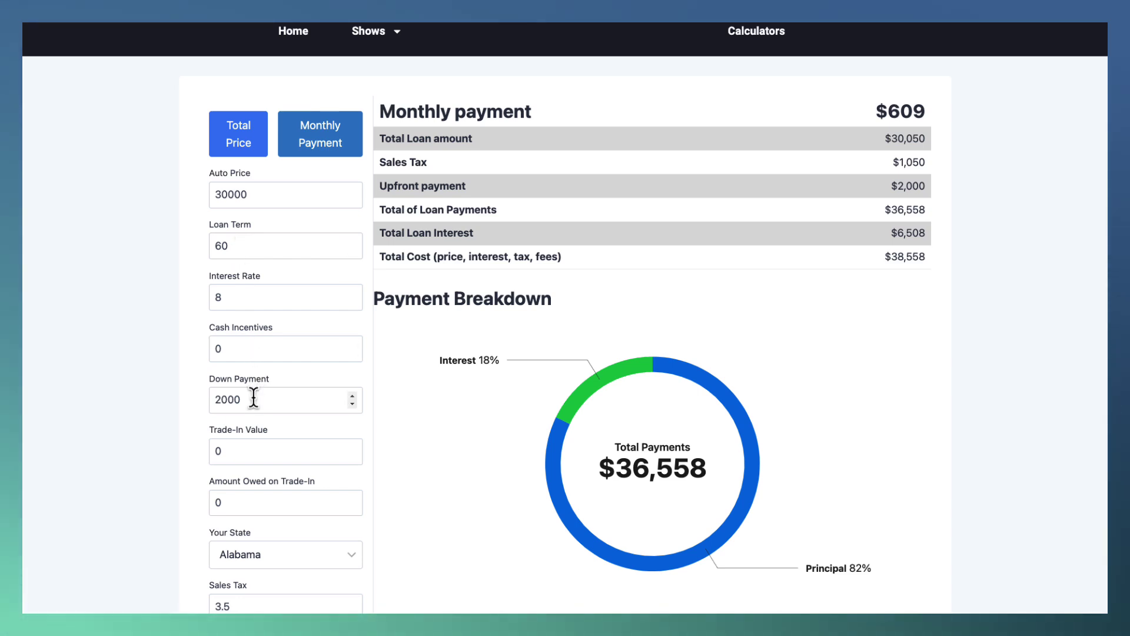
pyautogui.moveTo(253, 398); pyautogui.dragTo(206, 412)
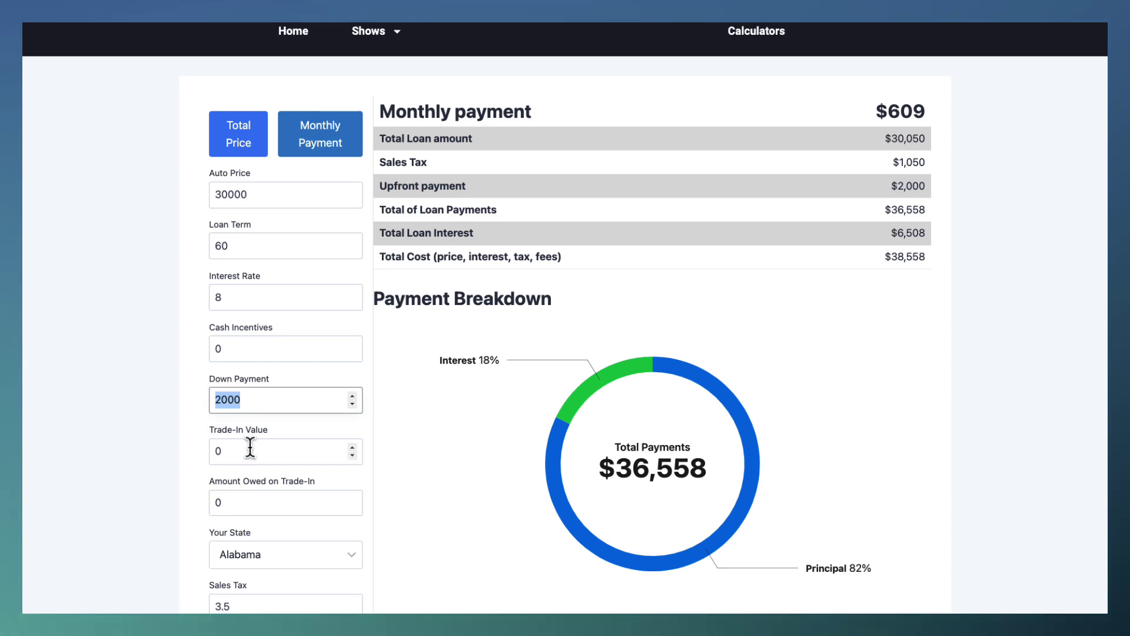
pyautogui.moveTo(214, 450); pyautogui.dragTo(199, 451)
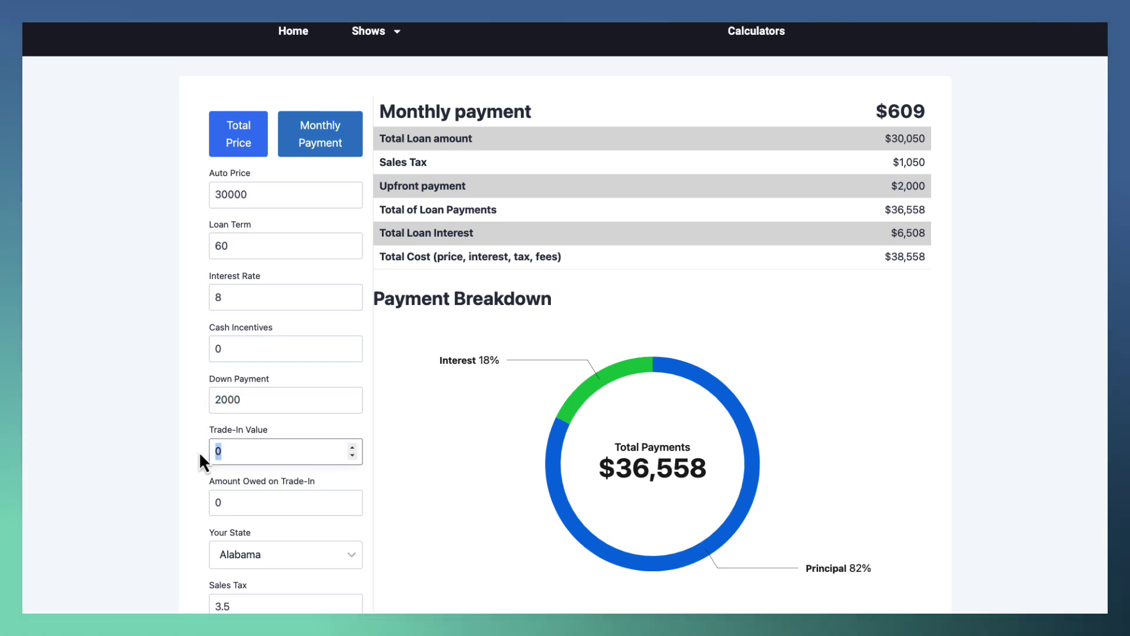
pyautogui.write('10000')
pyautogui.click(161, 474)
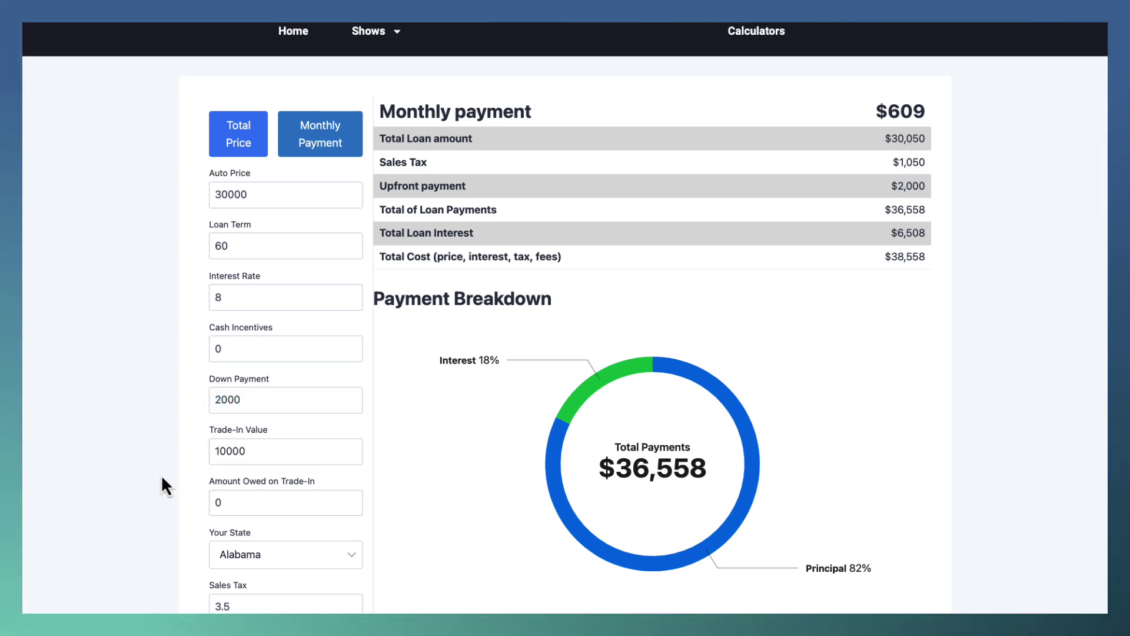
pyautogui.scroll(-4, 161, 475)
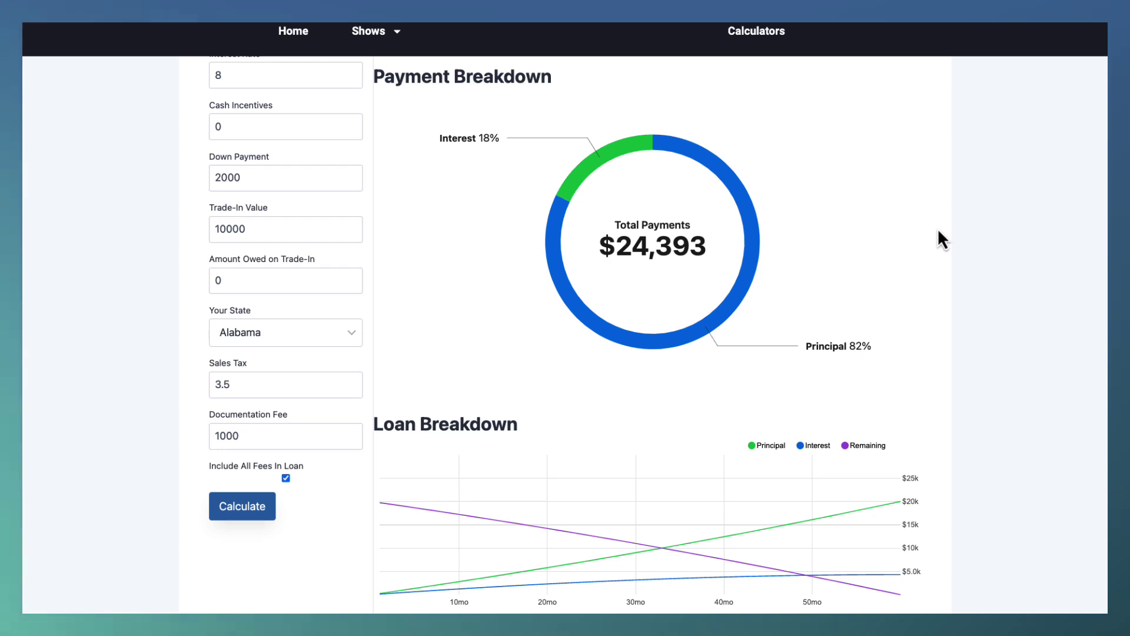
# Step: Review the recalculated monthly payment, total loan amount, upfront payment and total loan interest in the summary
pyautogui.scroll(6, 937, 227)
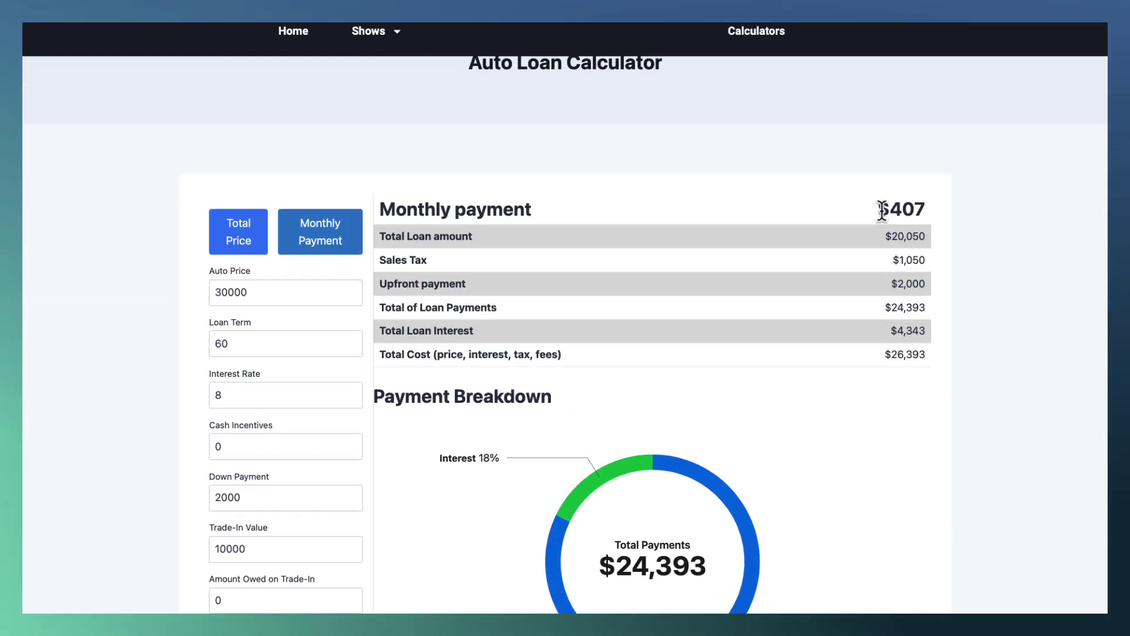
pyautogui.moveTo(879, 209); pyautogui.dragTo(921, 209)
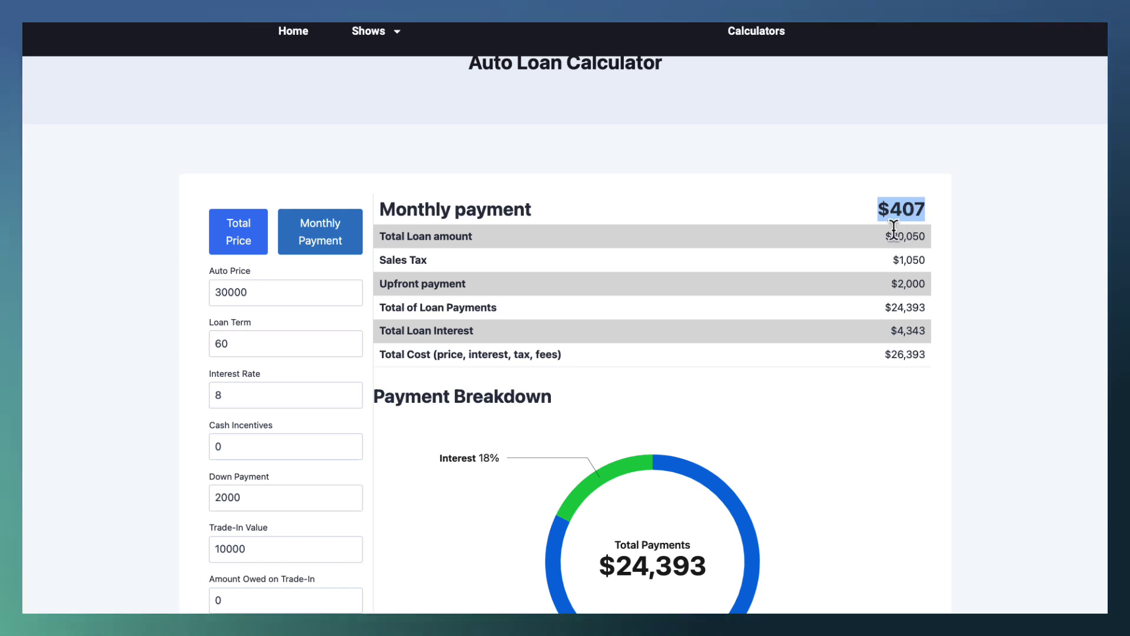
pyautogui.moveTo(882, 236); pyautogui.dragTo(922, 236)
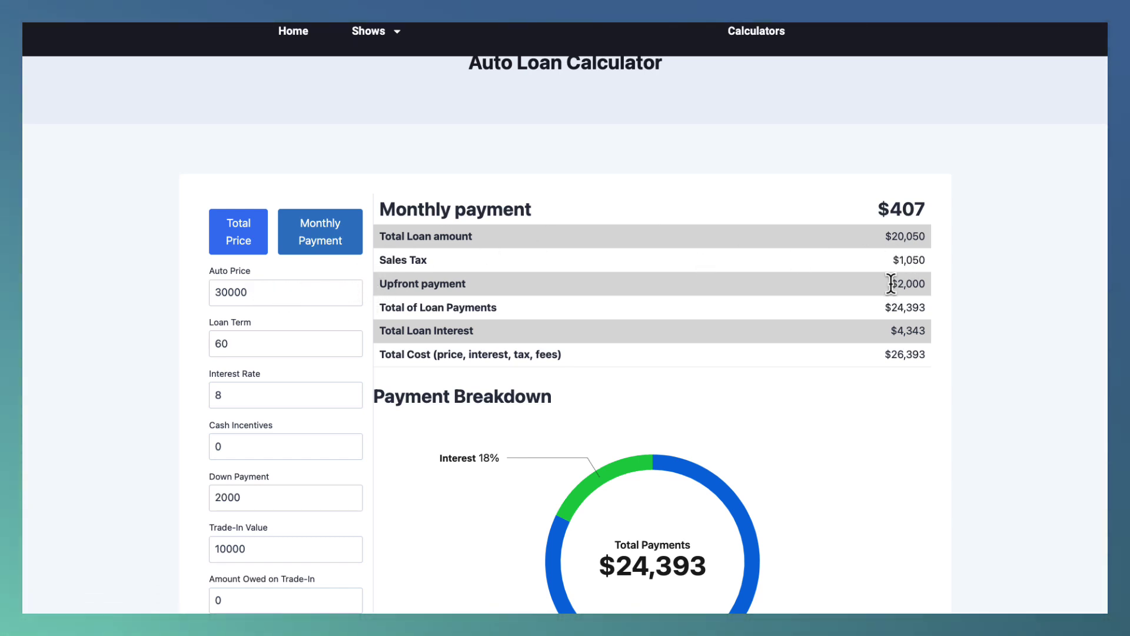
pyautogui.moveTo(891, 284); pyautogui.dragTo(918, 284)
pyautogui.click(916, 307)
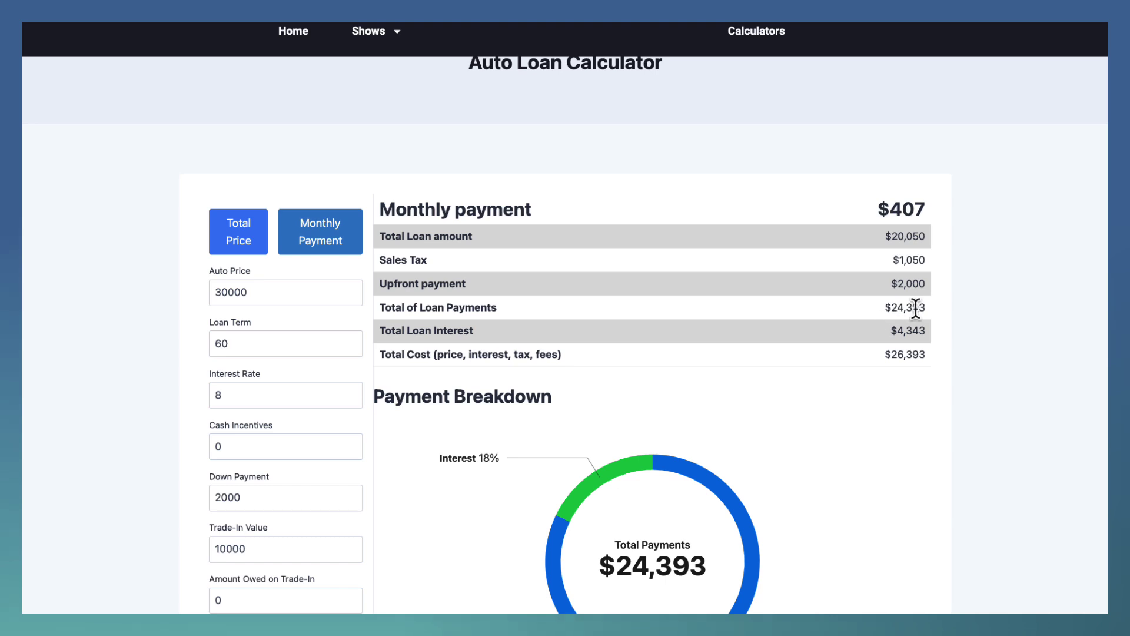
pyautogui.moveTo(886, 331); pyautogui.dragTo(919, 329)
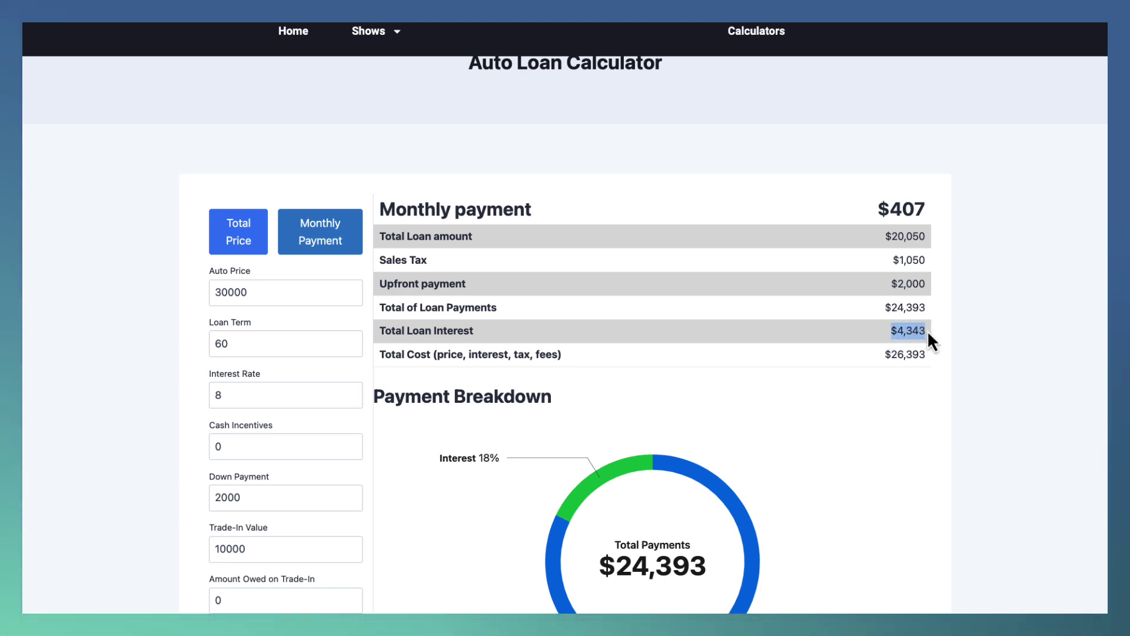
pyautogui.click(937, 341)
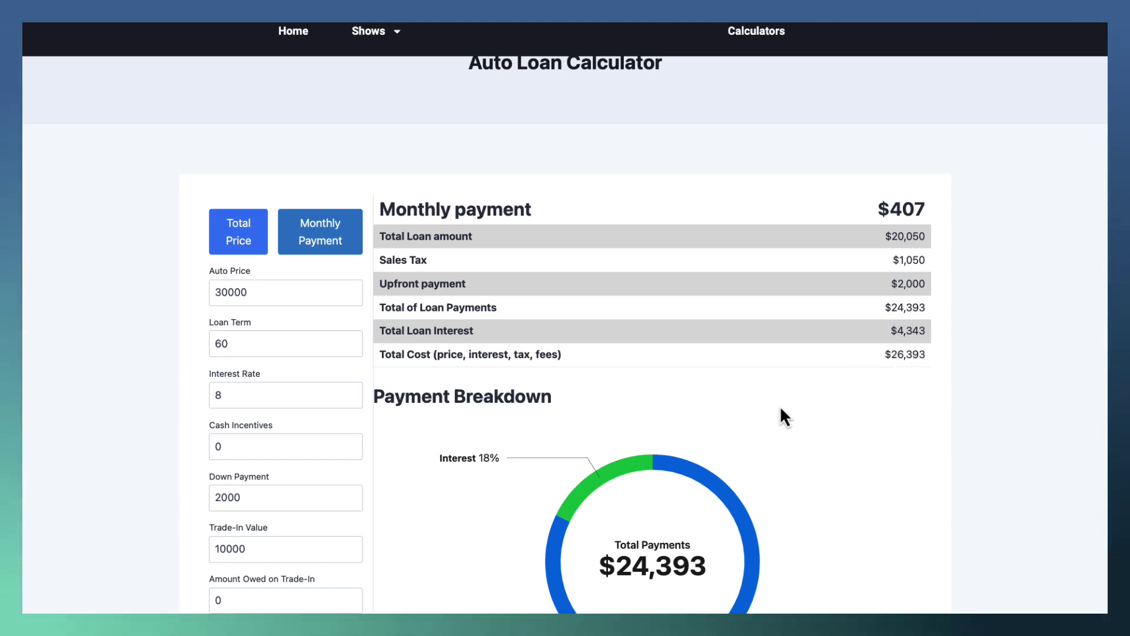
# Step: Look through the recalculated Monthly Amortization Schedule and return to the loan inputs
pyautogui.scroll(-13, 854, 355)
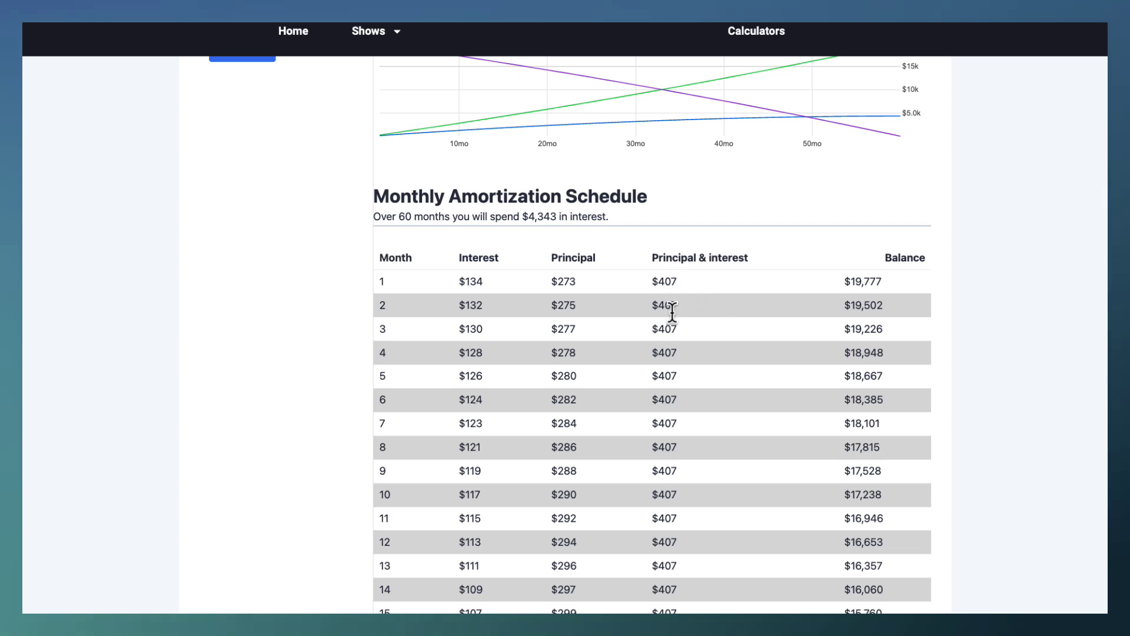
pyautogui.scroll(-6, 670, 378)
pyautogui.scroll(19, 669, 378)
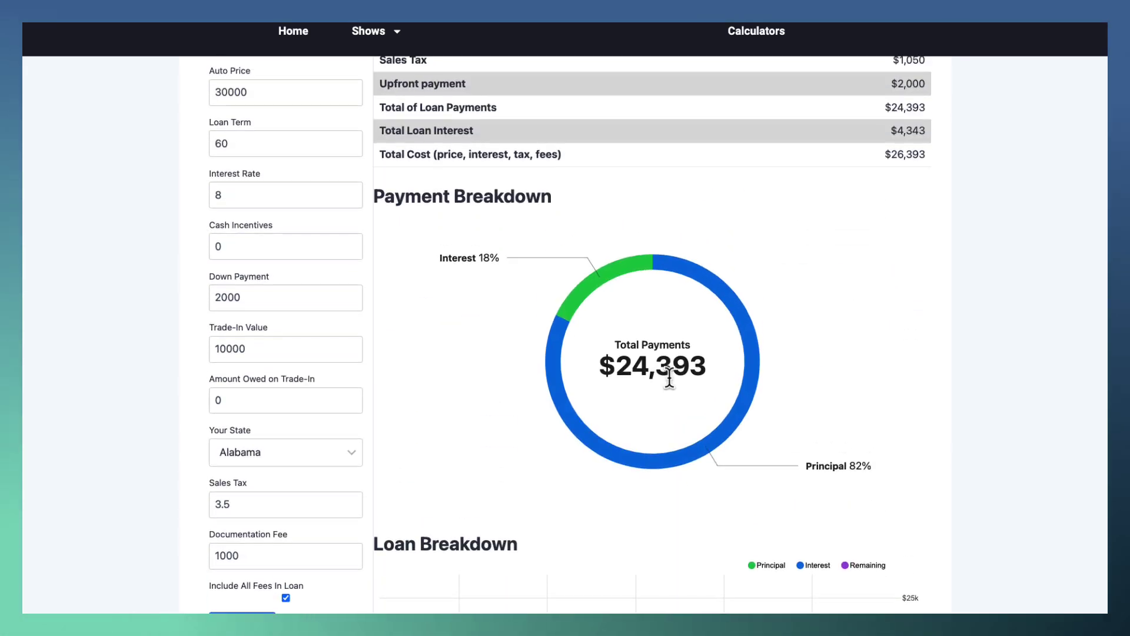
# Step: Set the interest rate to 5 and recalculate the auto loan
pyautogui.scroll(1, 670, 378)
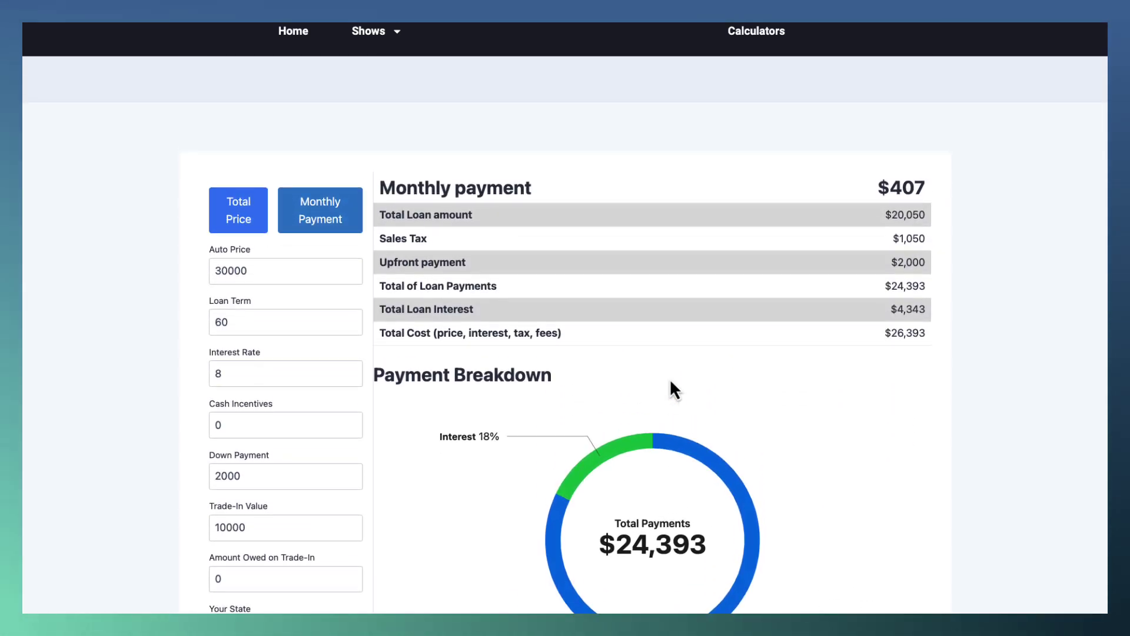
pyautogui.doubleClick(235, 379)
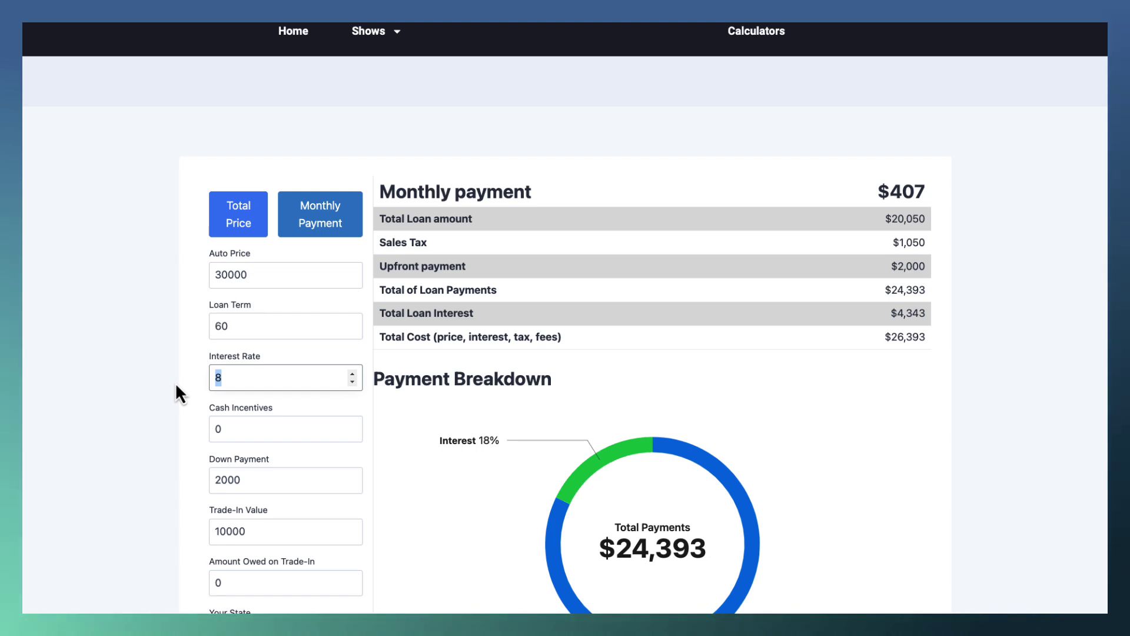
pyautogui.write('5')
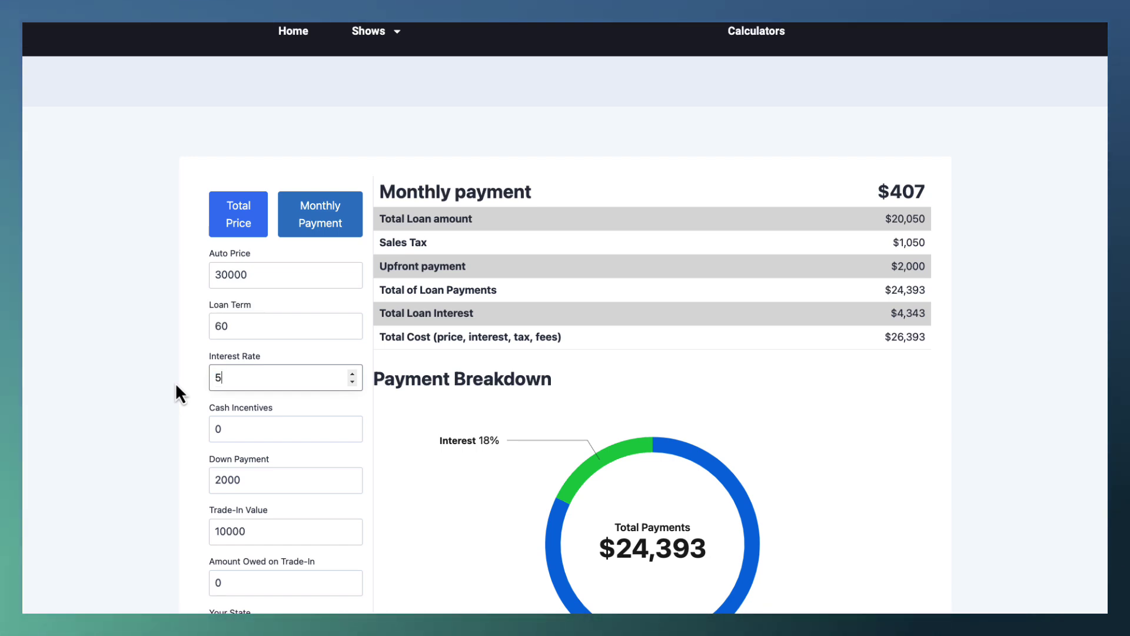
pyautogui.scroll(-5, 341, 412)
pyautogui.click(253, 429)
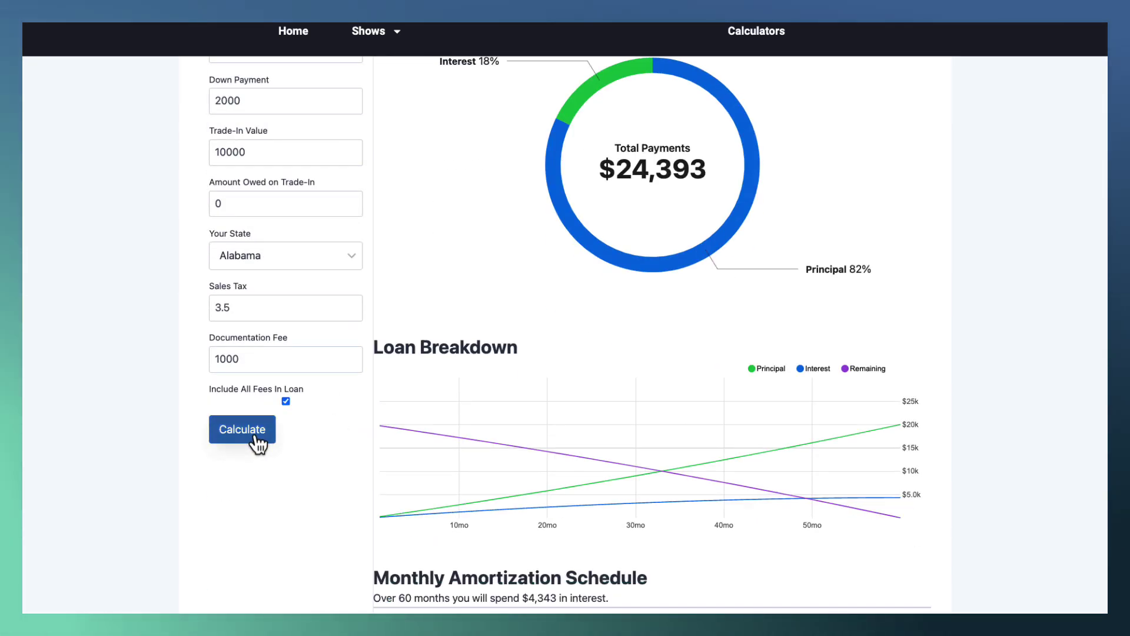
# Step: Review the total loan interest and the monthly payment in the recalculated loan summary
pyautogui.scroll(7, 824, 337)
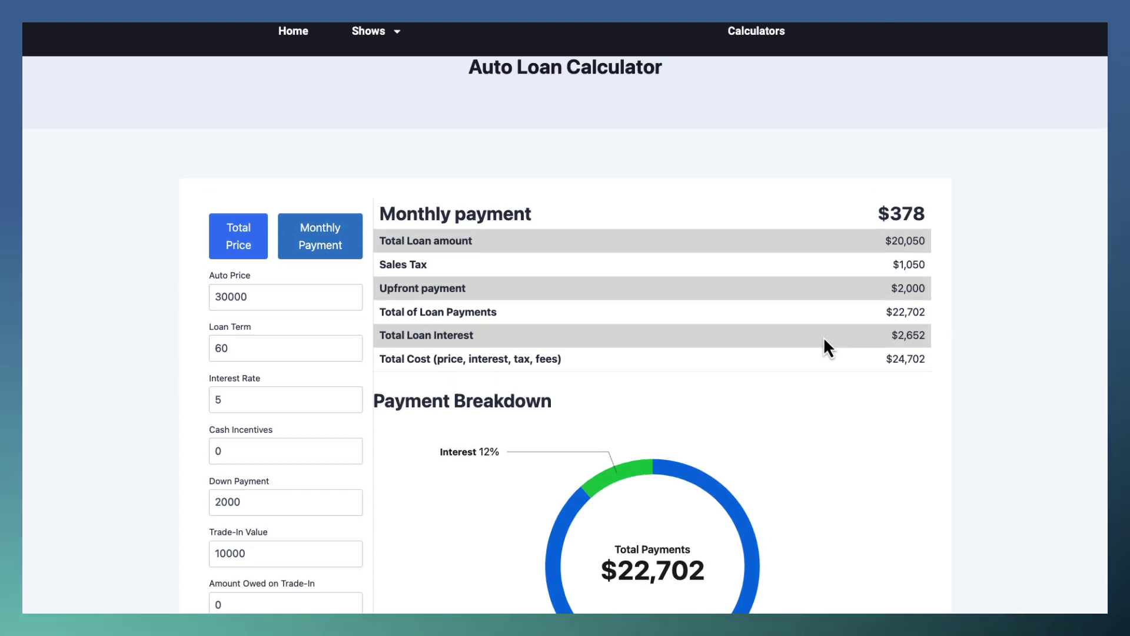
pyautogui.moveTo(889, 333); pyautogui.dragTo(930, 340)
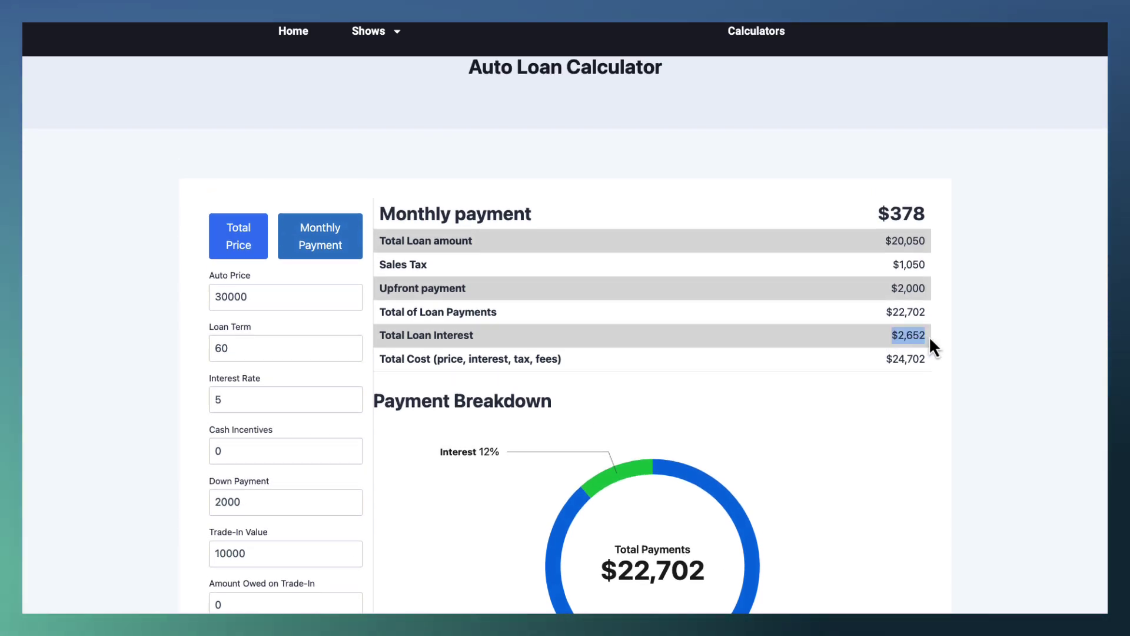
pyautogui.moveTo(876, 214); pyautogui.dragTo(929, 224)
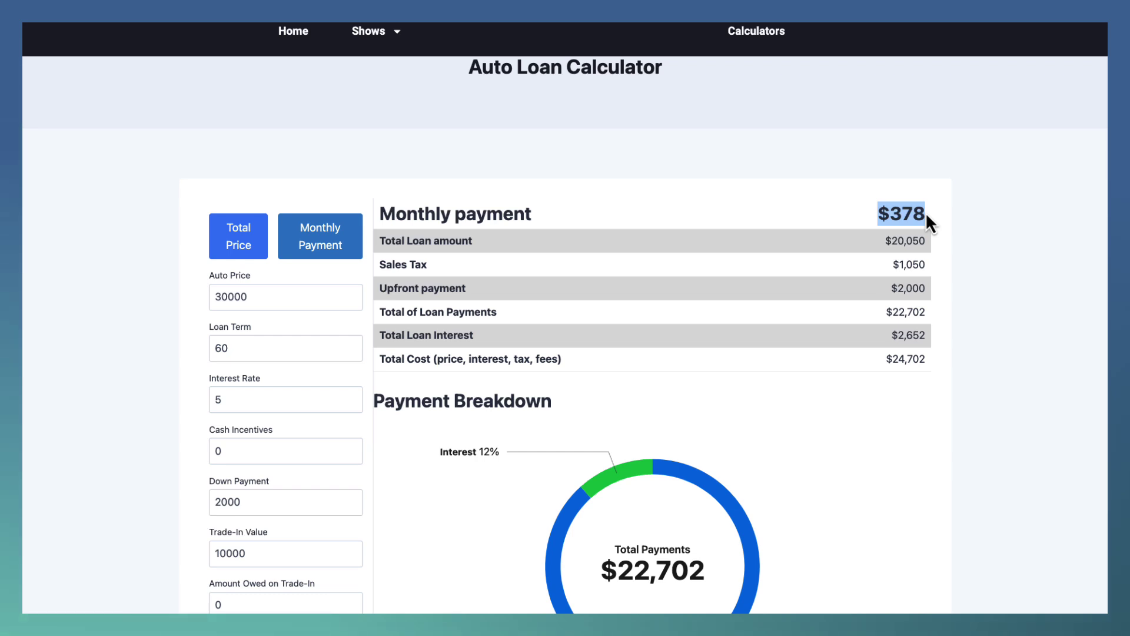
pyautogui.click(957, 264)
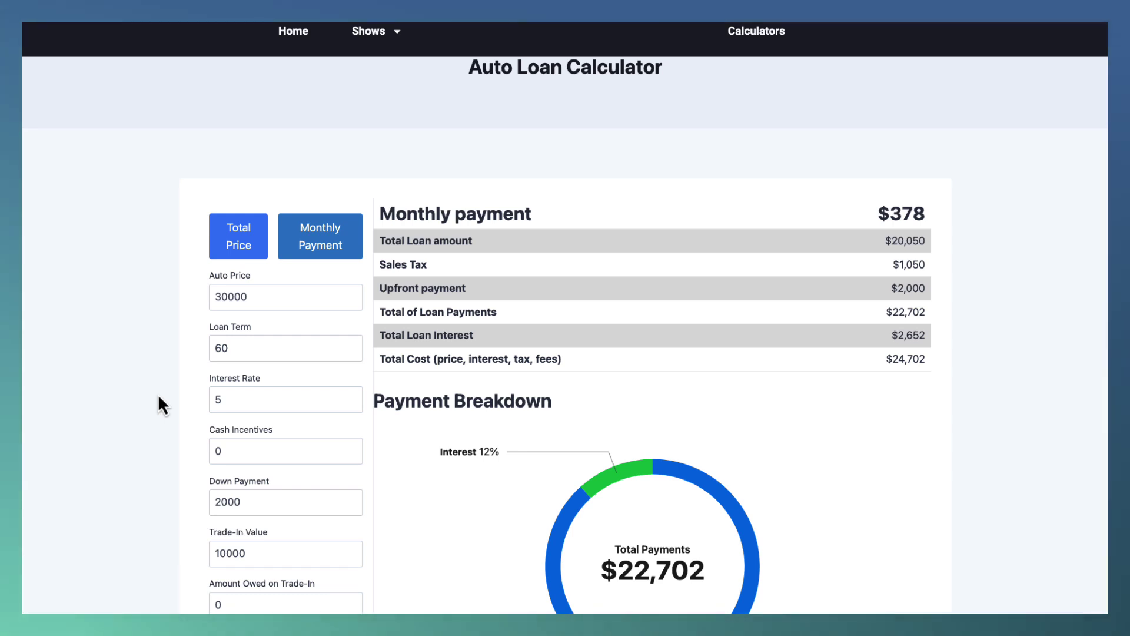
# Step: Switch the calculator to monthly payment mode, with a monthly payment of 500 and an interest rate of 8
pyautogui.click(319, 238)
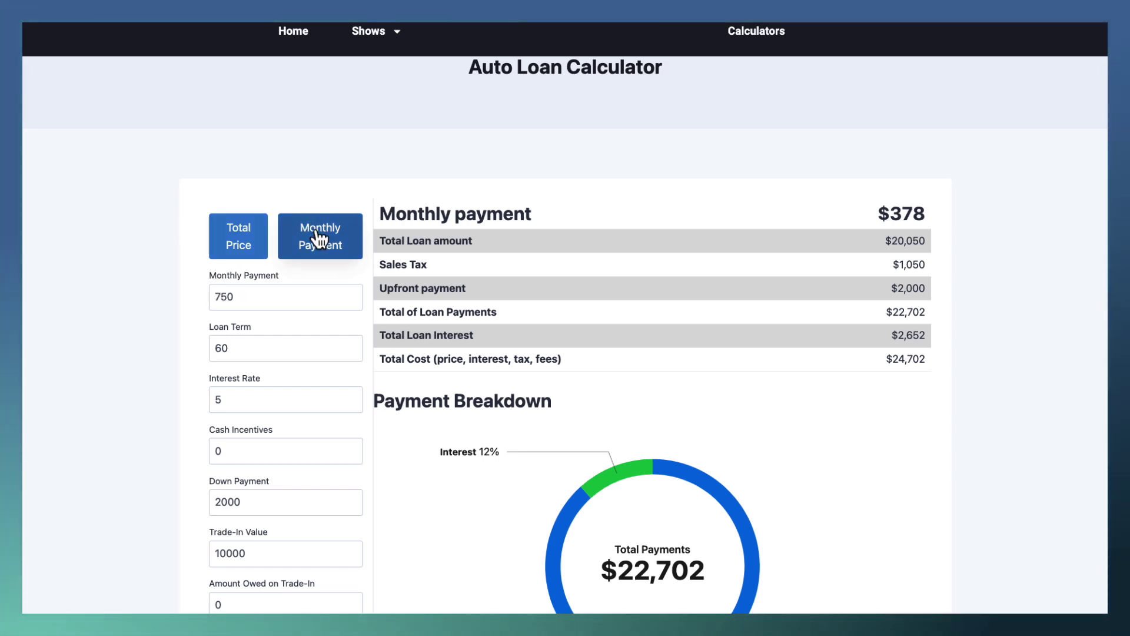
pyautogui.click(246, 299)
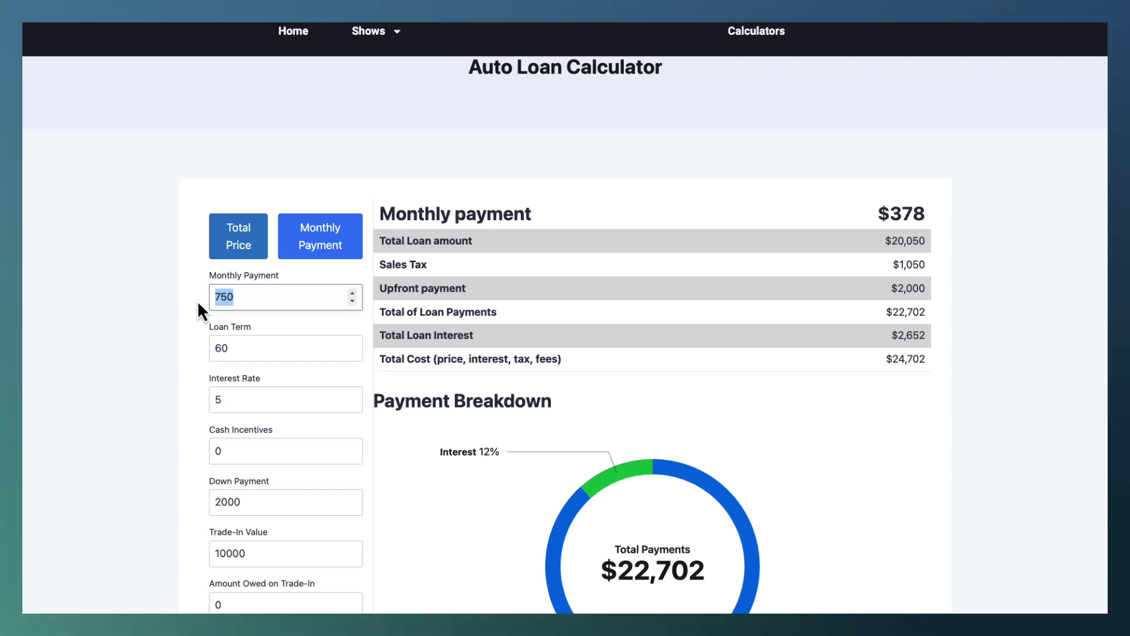
pyautogui.write('500')
pyautogui.press('Tab')
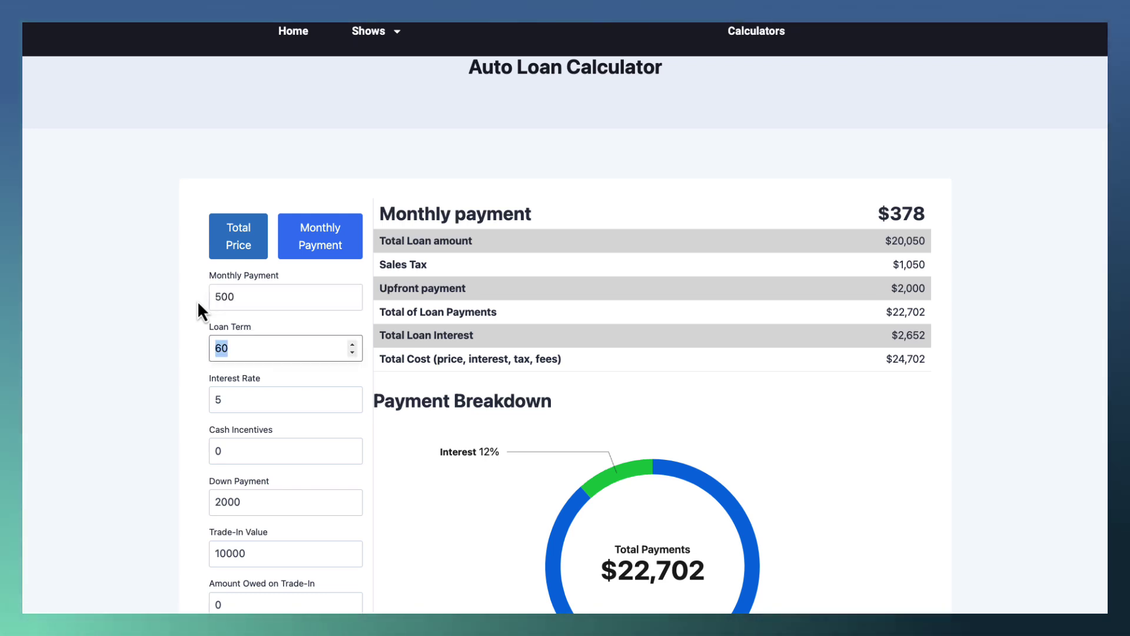
pyautogui.press('Tab')
pyautogui.write('8')
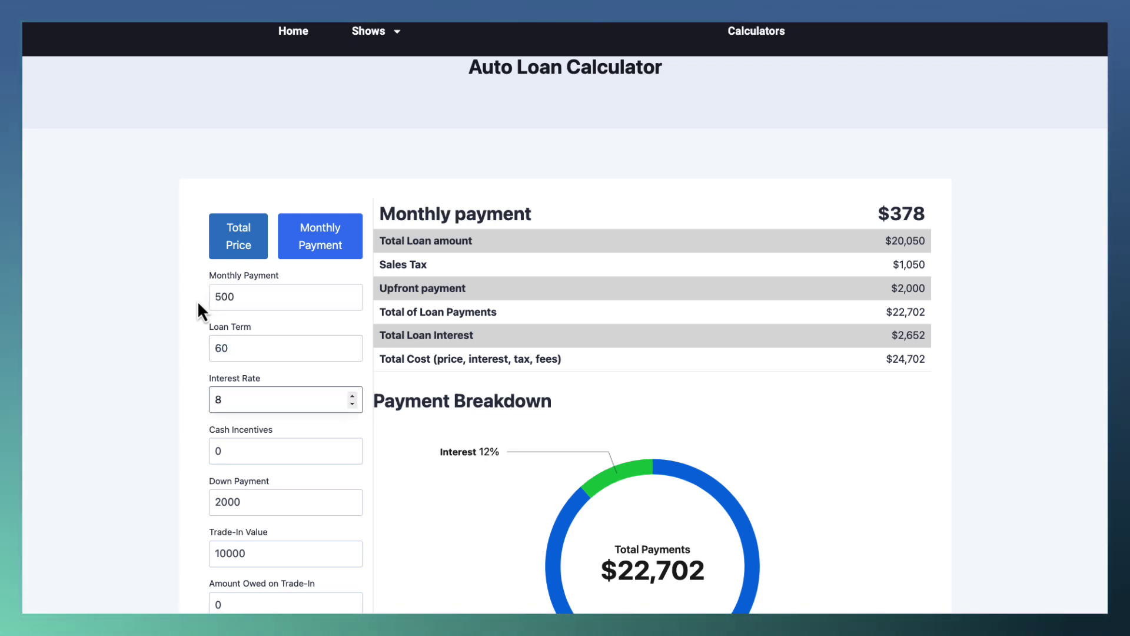
# Step: Set the down payment to 2000 and the trade-in value to 0
pyautogui.press('Tab')
pyautogui.press('Tab')
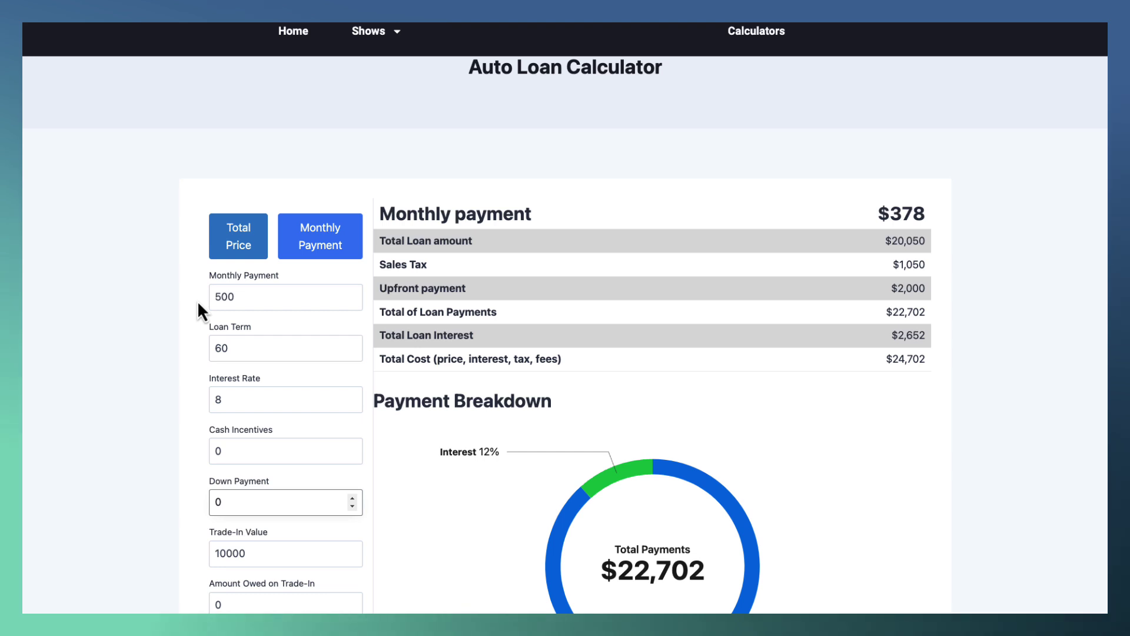
pyautogui.write('0')
pyautogui.press('Tab')
pyautogui.click(156, 417)
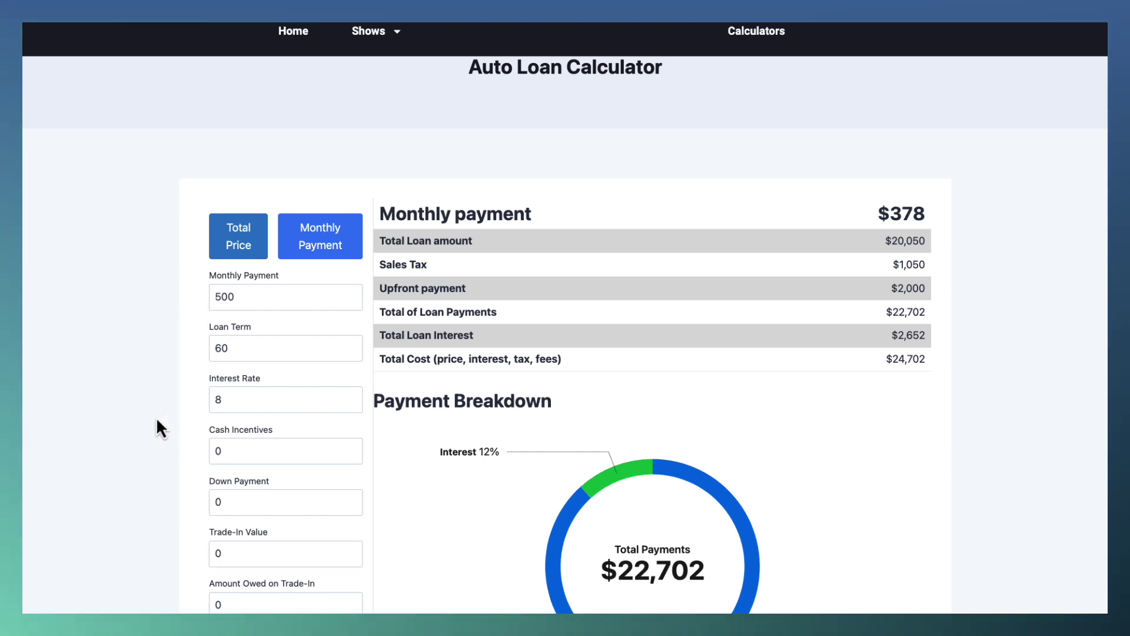
pyautogui.click(147, 504)
# Step: Calculate the vehicle price from the entered monthly payment and loan inputs
pyautogui.scroll(-4, 146, 504)
pyautogui.scroll(-1, 147, 504)
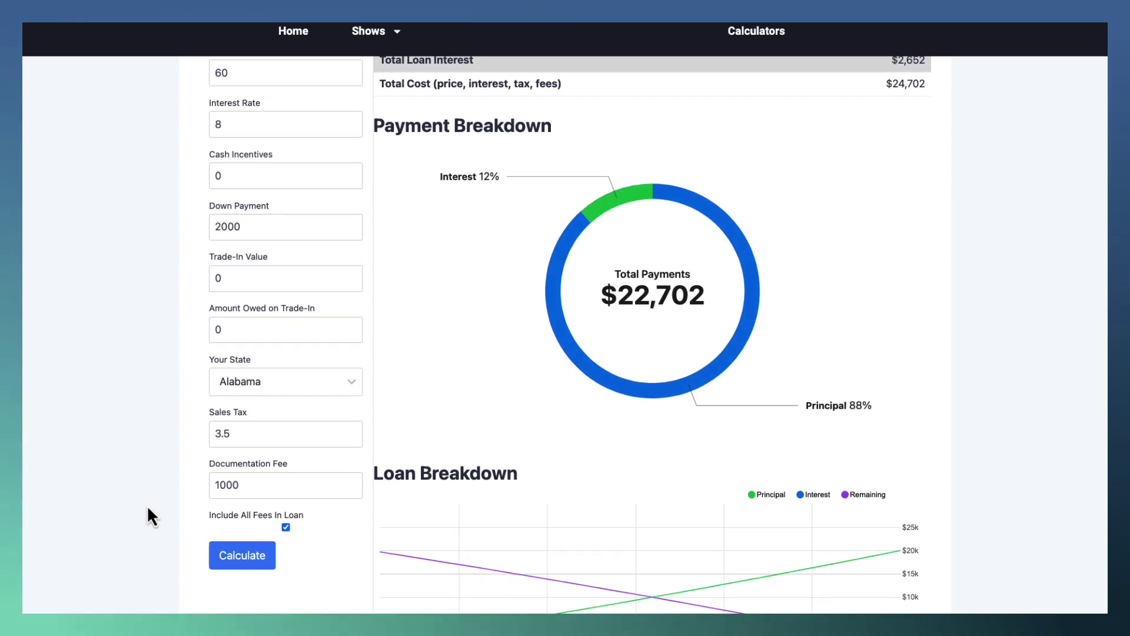
pyautogui.scroll(-5, 149, 510)
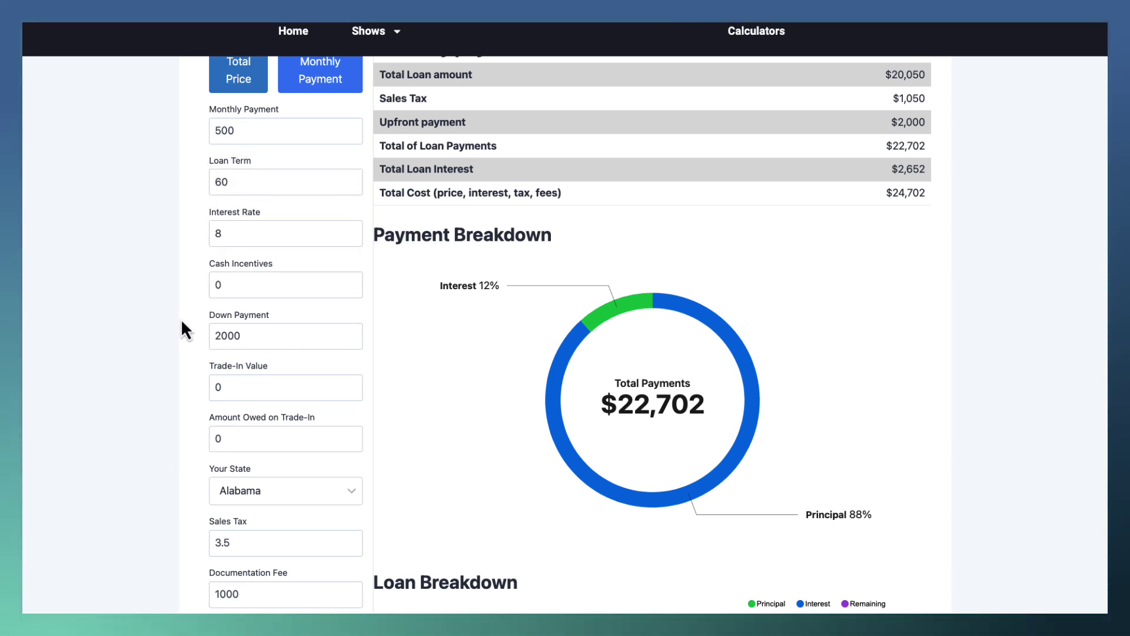
pyautogui.scroll(-2, 181, 319)
pyautogui.click(235, 551)
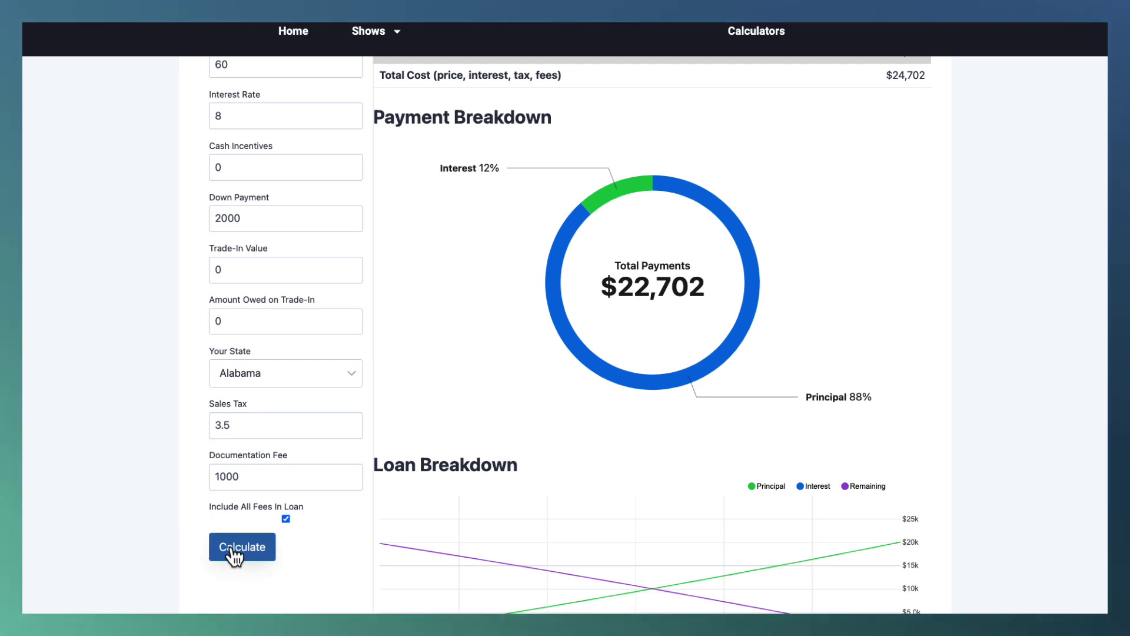
# Step: Review the total loan amount and the vehicle price in the results summary
pyautogui.scroll(1, 641, 328)
pyautogui.scroll(5, 641, 330)
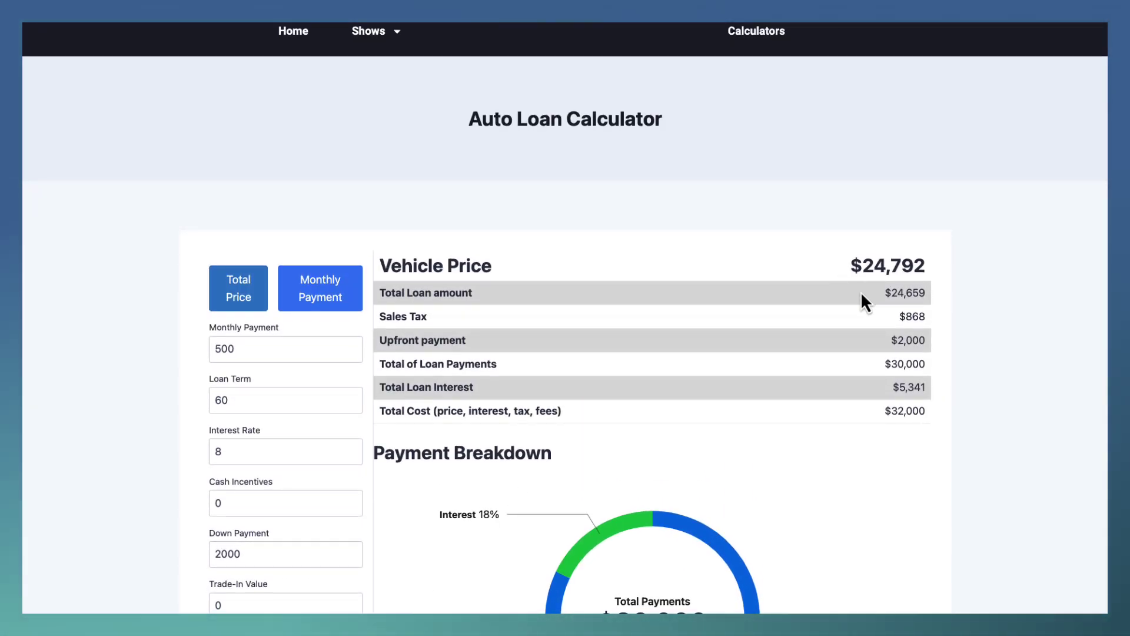
pyautogui.moveTo(888, 292); pyautogui.dragTo(916, 294)
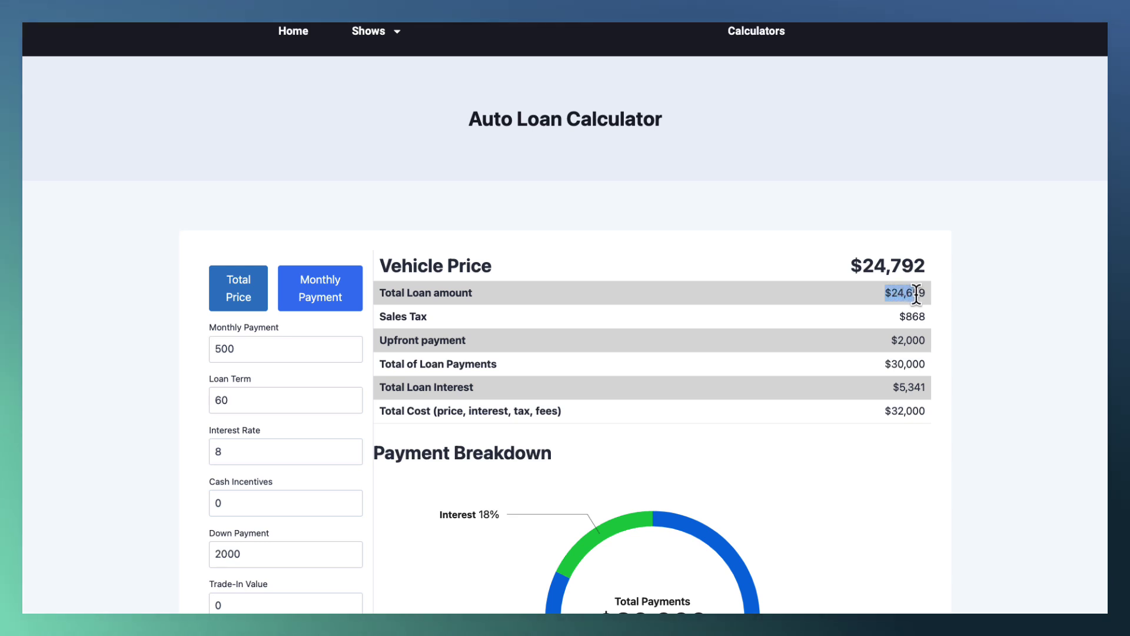
pyautogui.scroll(-2, 957, 310)
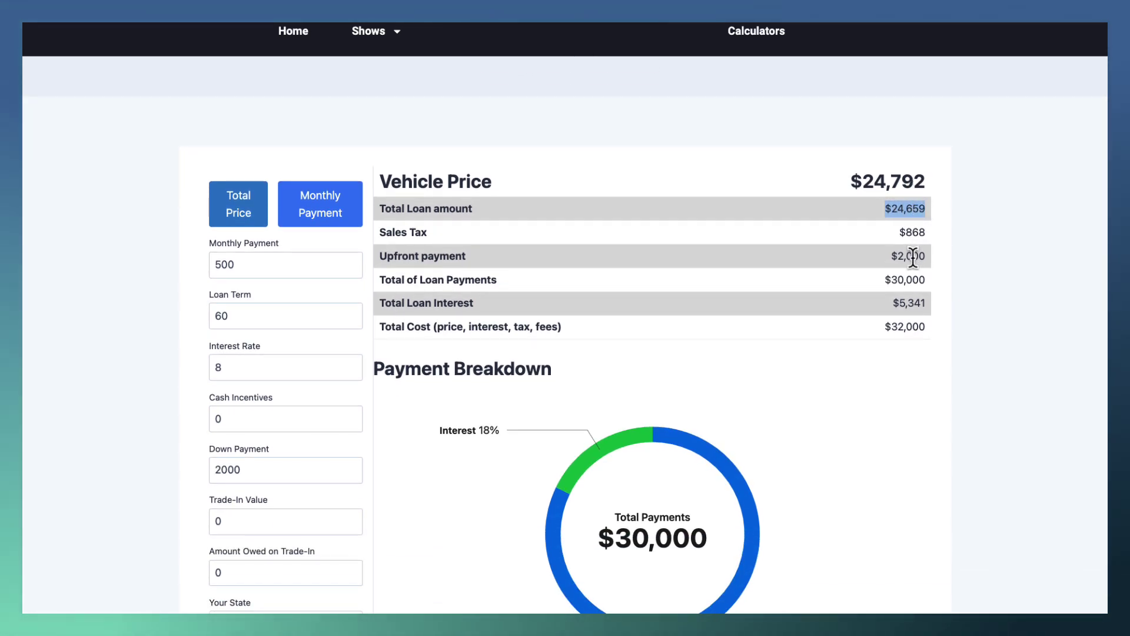
pyautogui.click(886, 270)
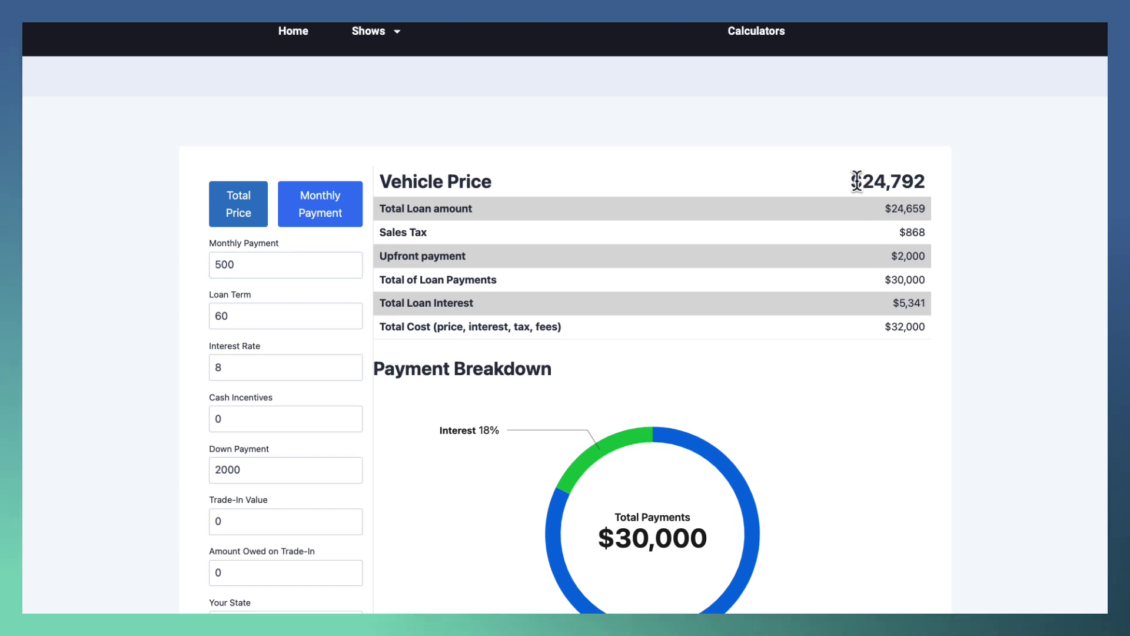
pyautogui.moveTo(852, 180); pyautogui.dragTo(927, 187)
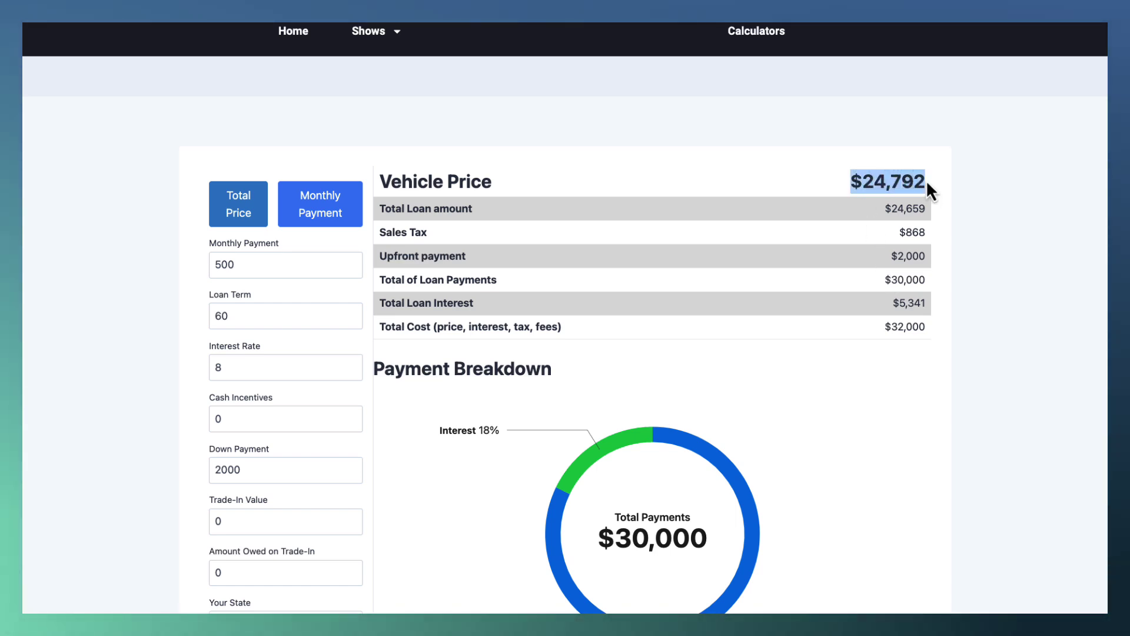
# Step: Set the monthly payment to 750 and recalculate the vehicle price
pyautogui.click(271, 274)
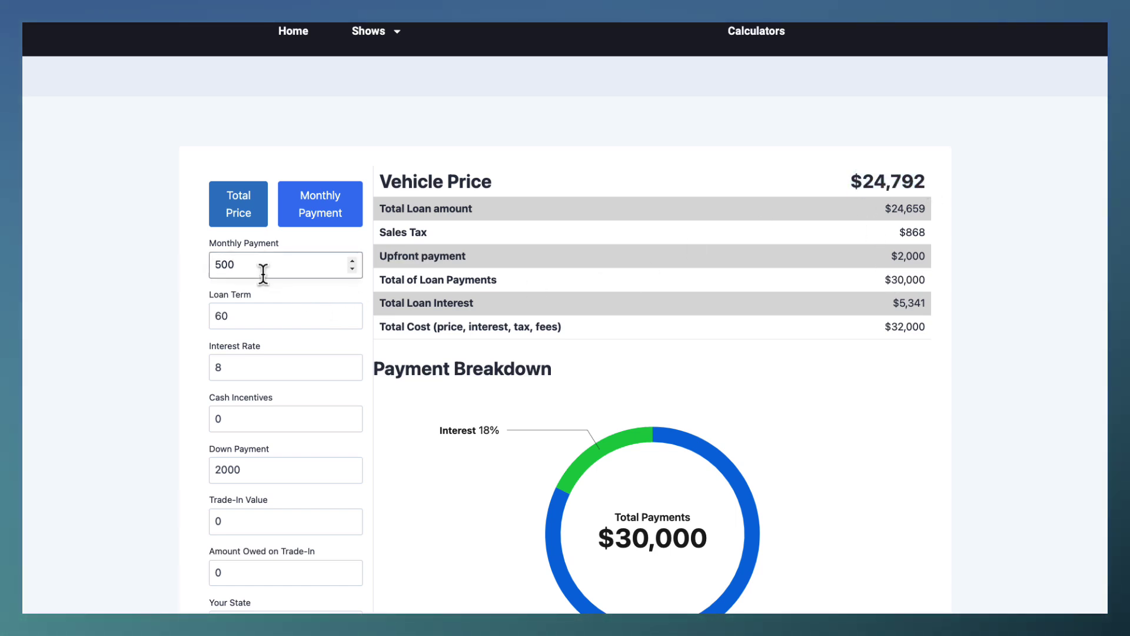
pyautogui.write('750')
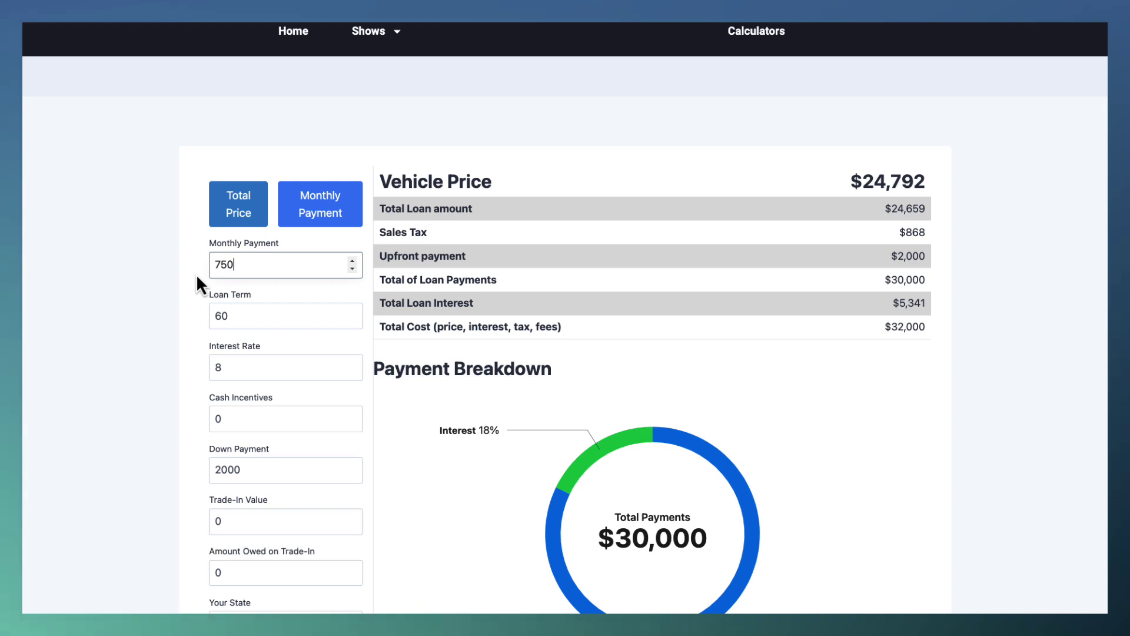
pyautogui.click(90, 338)
pyautogui.scroll(-6, 90, 337)
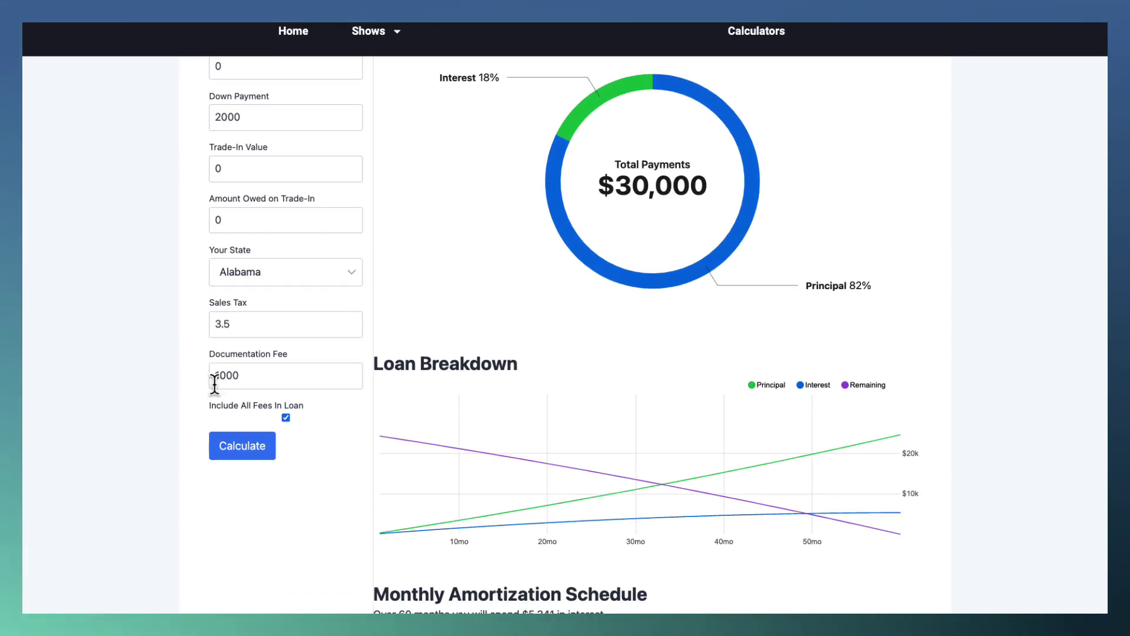
pyautogui.click(227, 460)
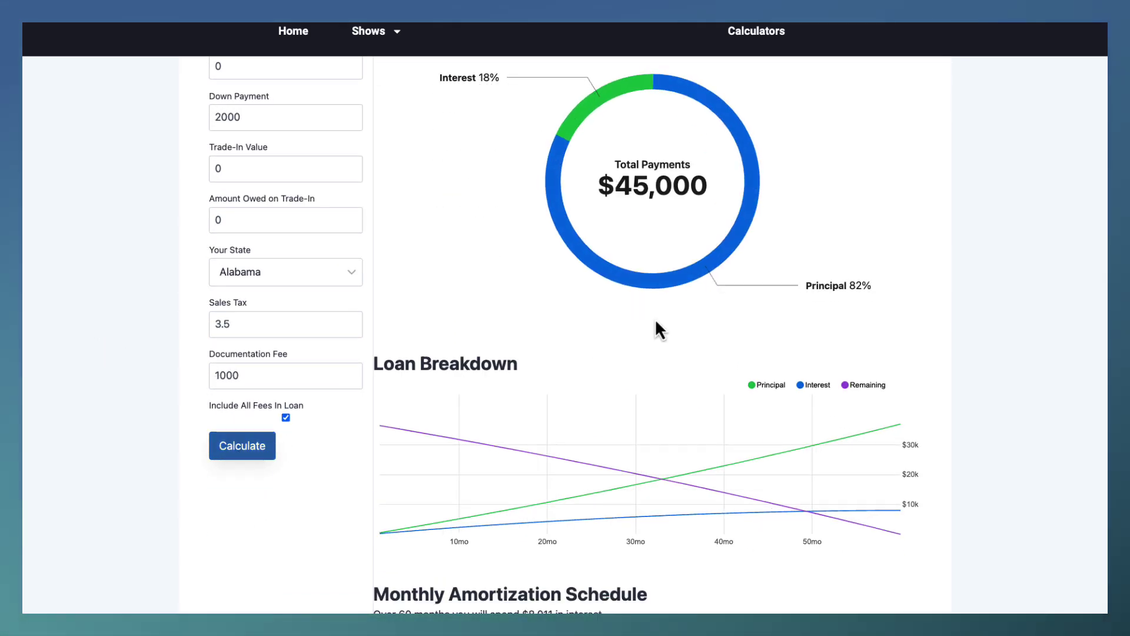
# Step: Review the recalculated vehicle price and the total cost including price, interest, tax and fees
pyautogui.scroll(6, 656, 322)
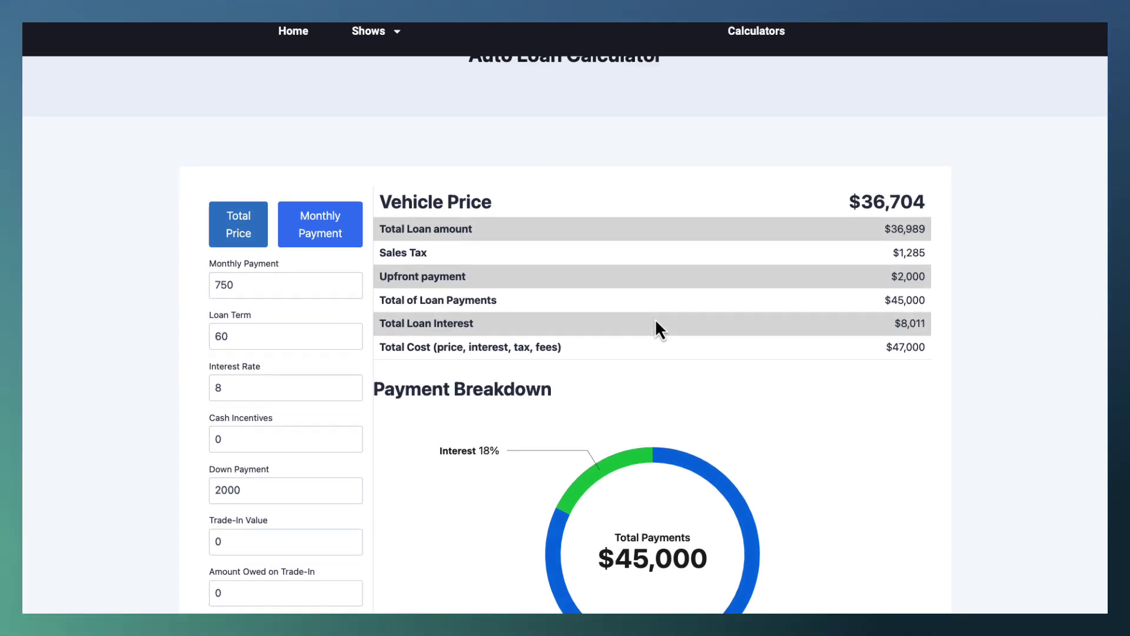
pyautogui.moveTo(847, 193); pyautogui.dragTo(919, 193)
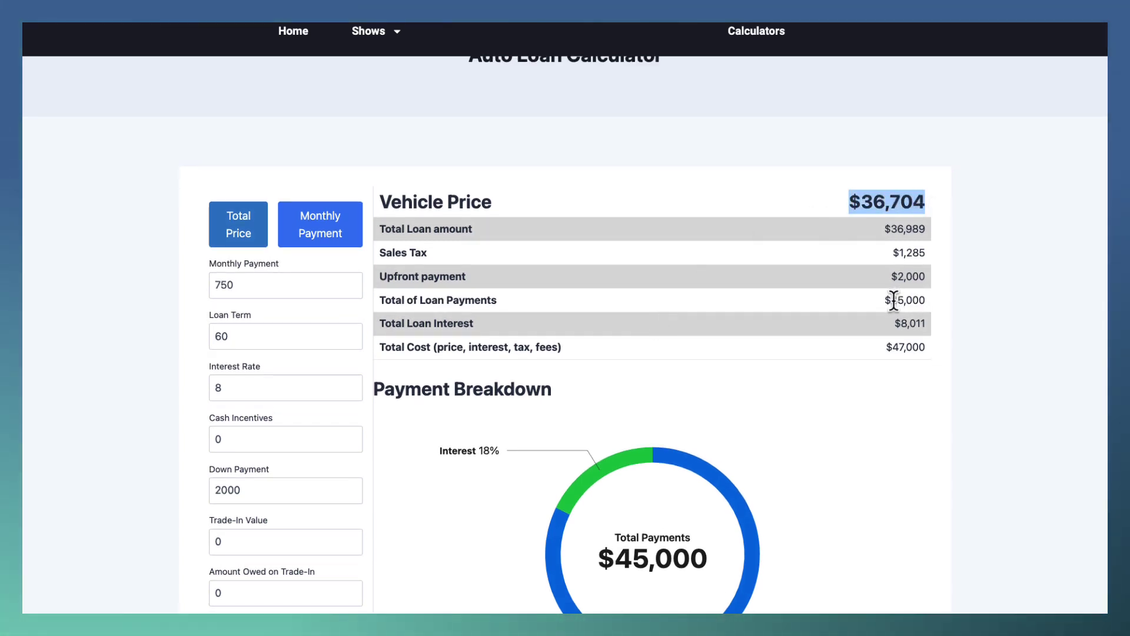
pyautogui.click(892, 346)
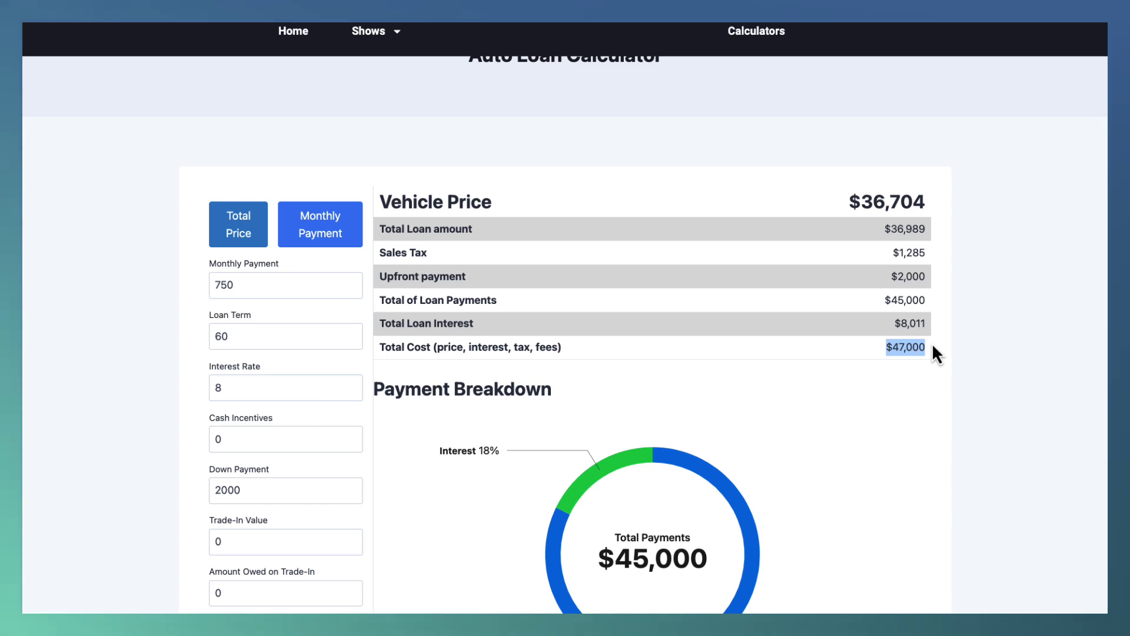
pyautogui.click(970, 310)
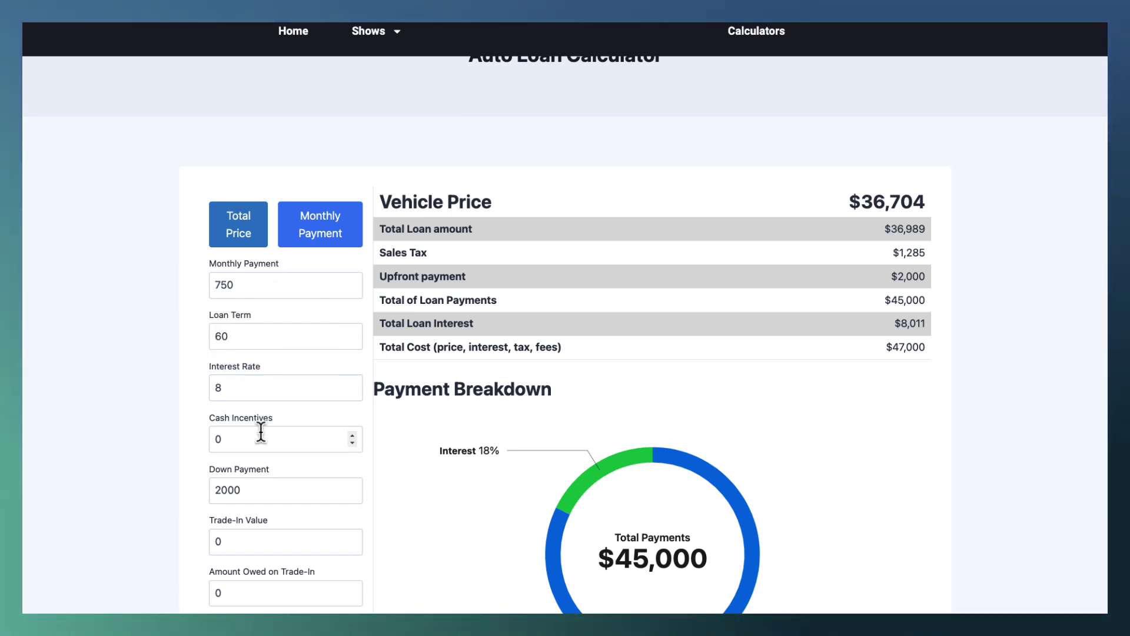
# Step: Look over the remaining loan inputs and check the resulting vehicle price again
pyautogui.scroll(-5, 261, 432)
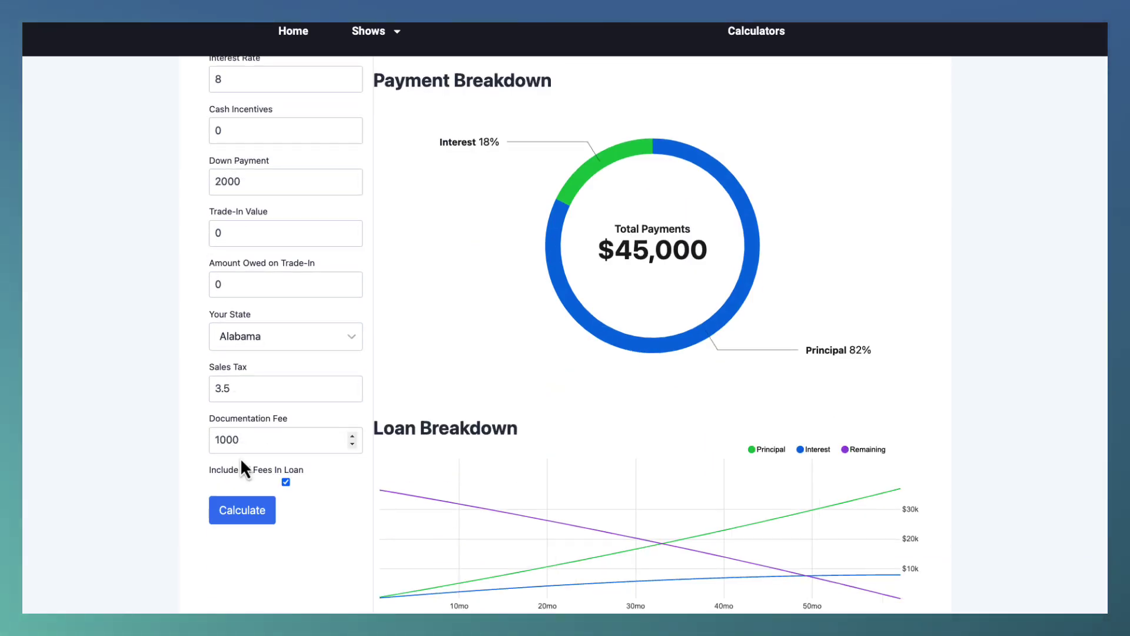
pyautogui.scroll(6, 415, 319)
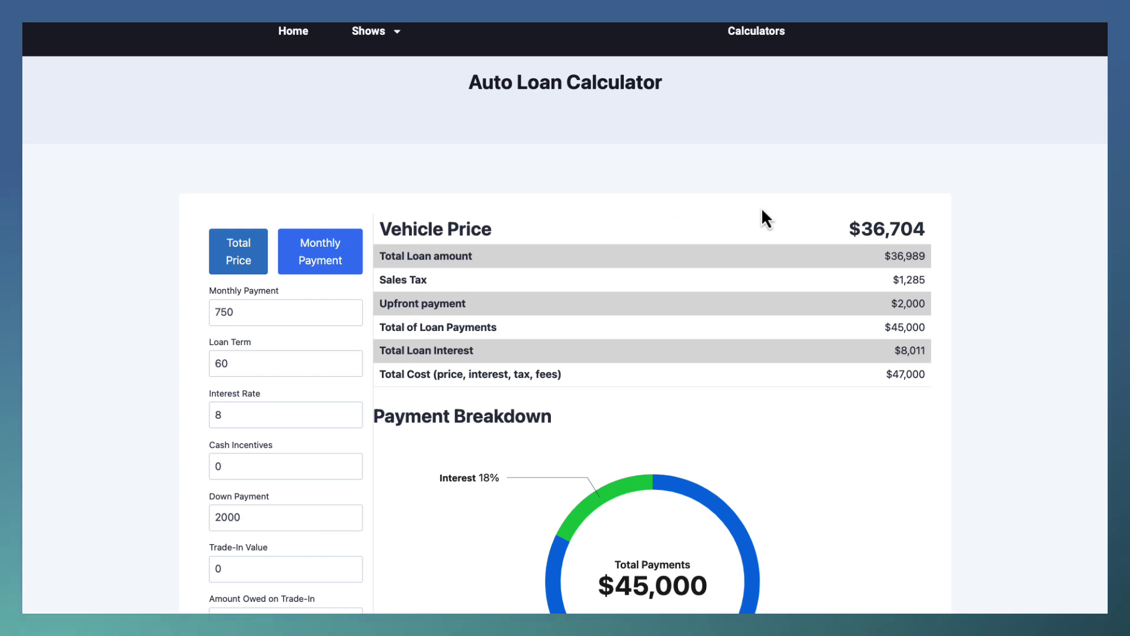
pyautogui.moveTo(848, 229); pyautogui.dragTo(921, 223)
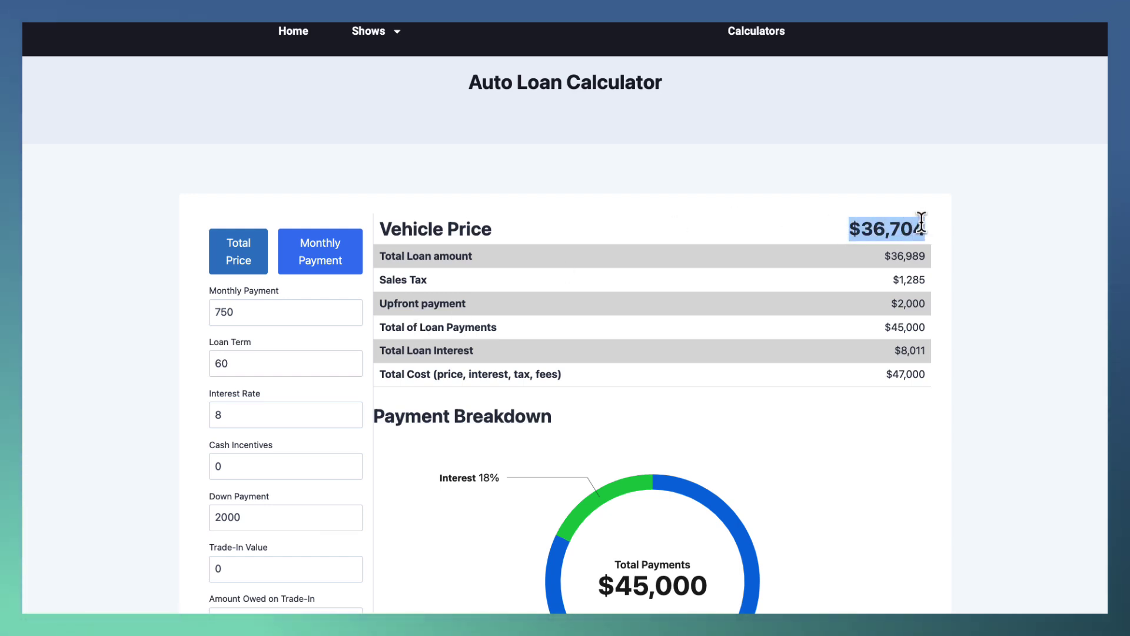
pyautogui.click(952, 232)
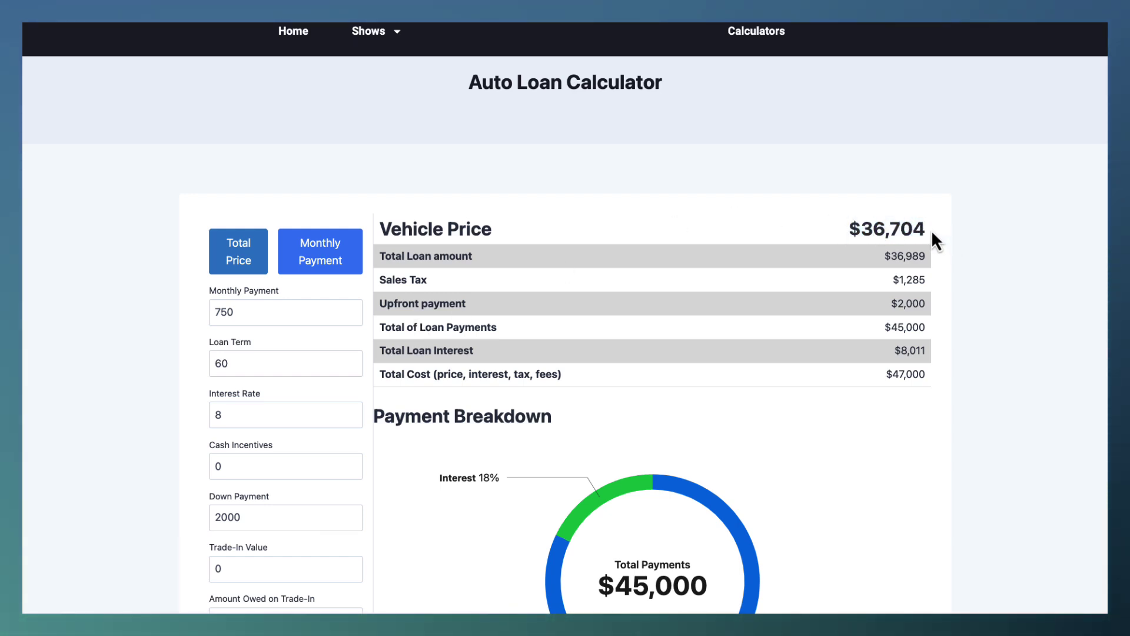
pyautogui.moveTo(929, 233); pyautogui.dragTo(855, 232)
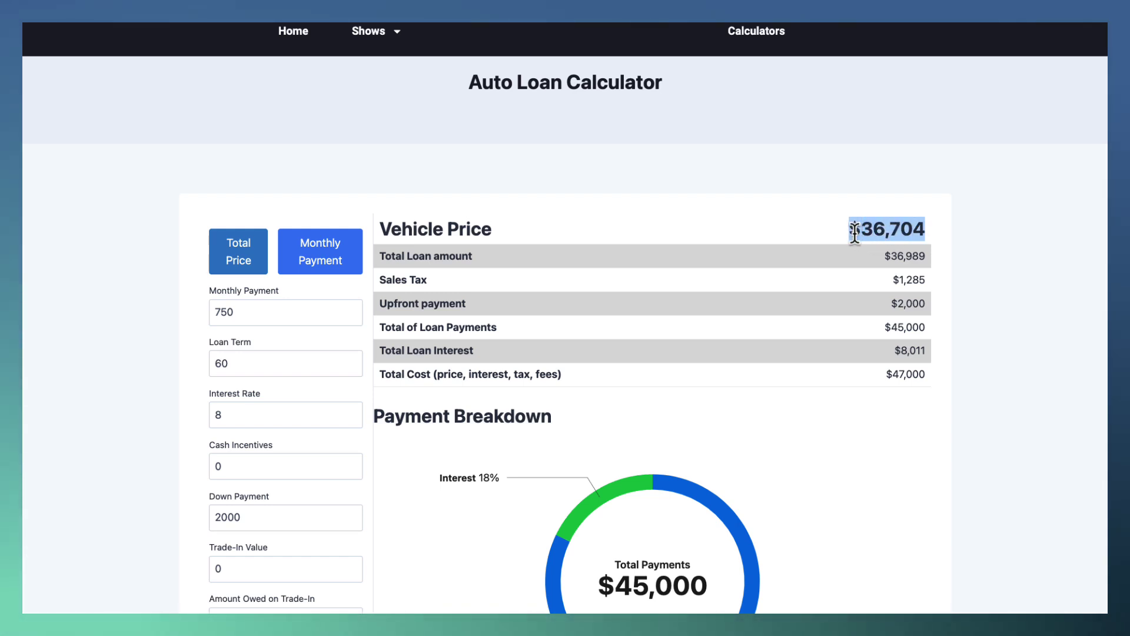
# Step: Return to the site's calculator list and open the Auto Loan Early Payoff Calculator from the car loan section
pyautogui.click(855, 232)
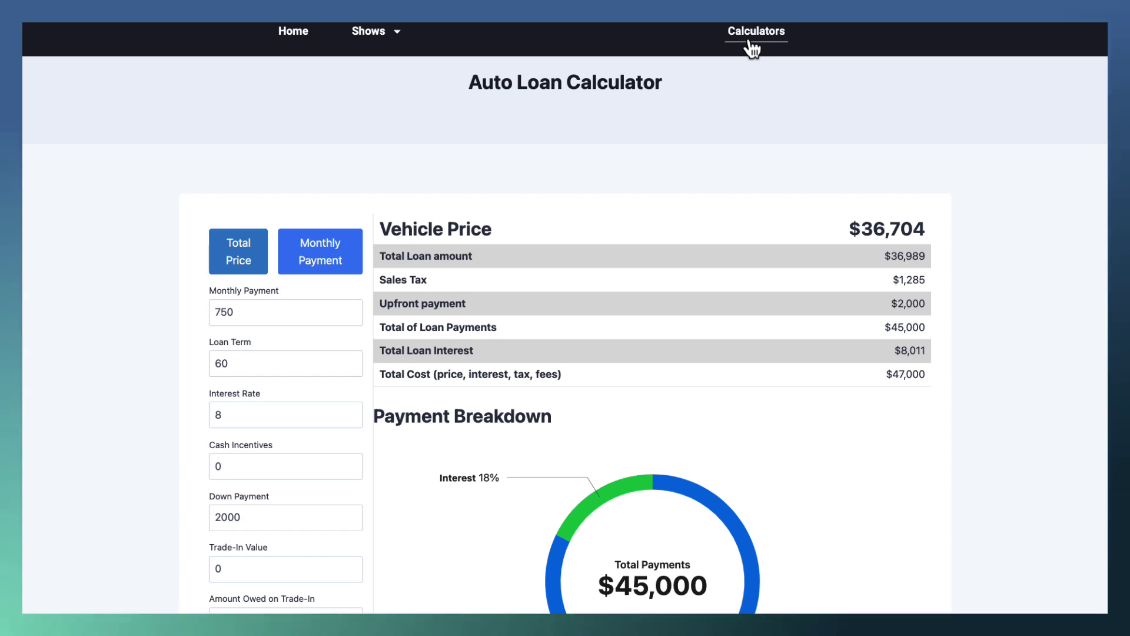
pyautogui.hotkey('alt', 'Left')
pyautogui.scroll(-6, 133, 365)
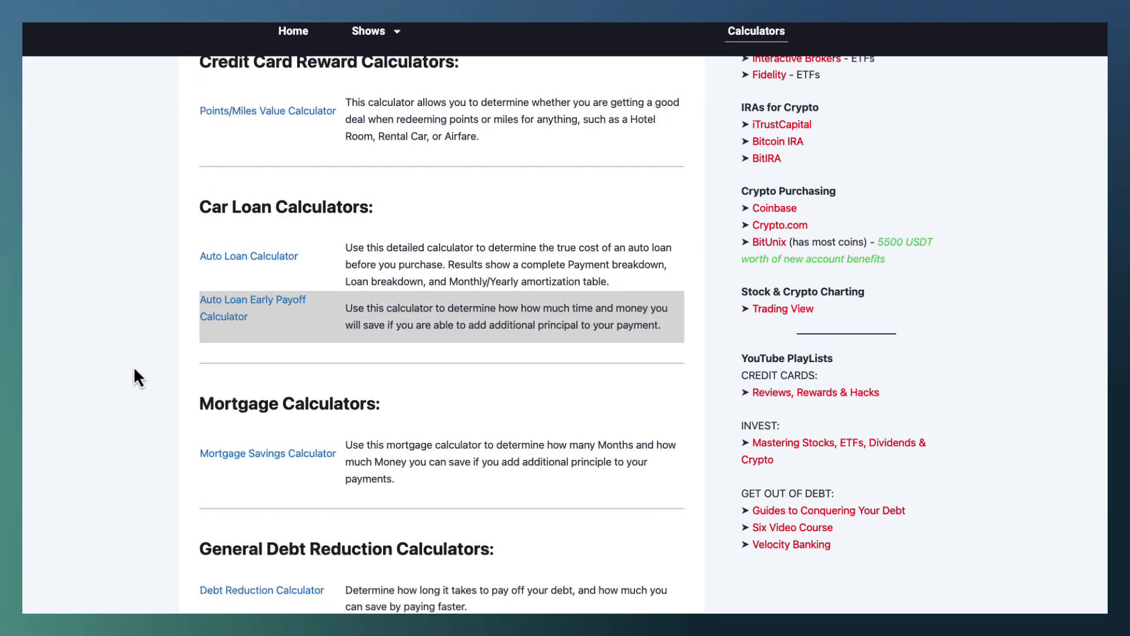
pyautogui.click(262, 308)
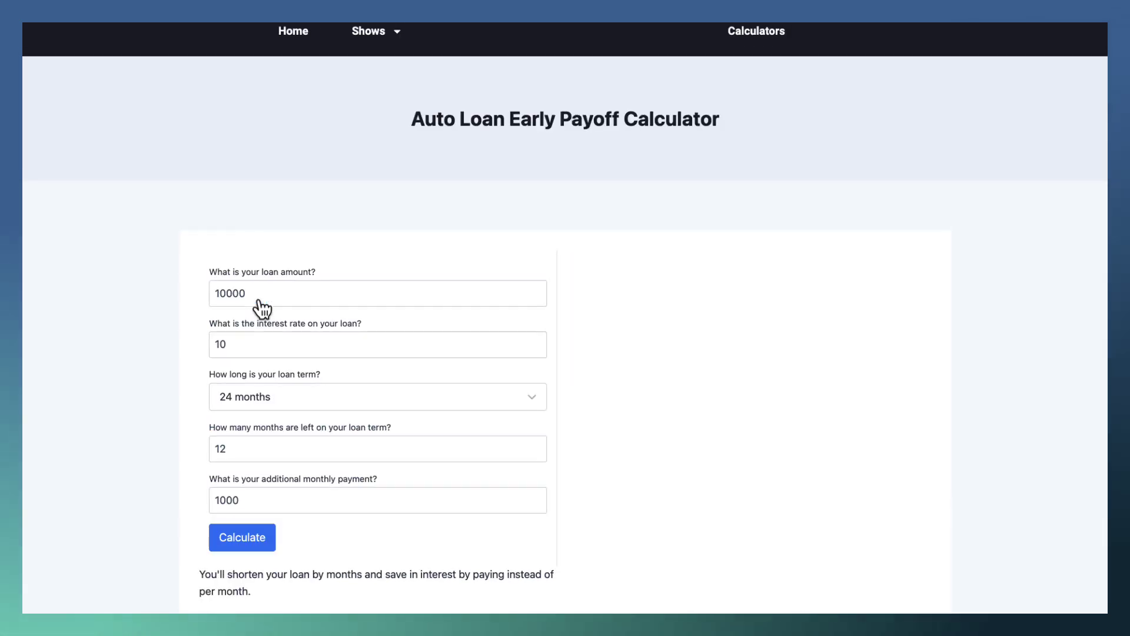
# Step: Set the additional monthly payment to 200 in the early payoff form and recalculate the loan savings
pyautogui.scroll(-2, 135, 363)
pyautogui.scroll(-1, 138, 366)
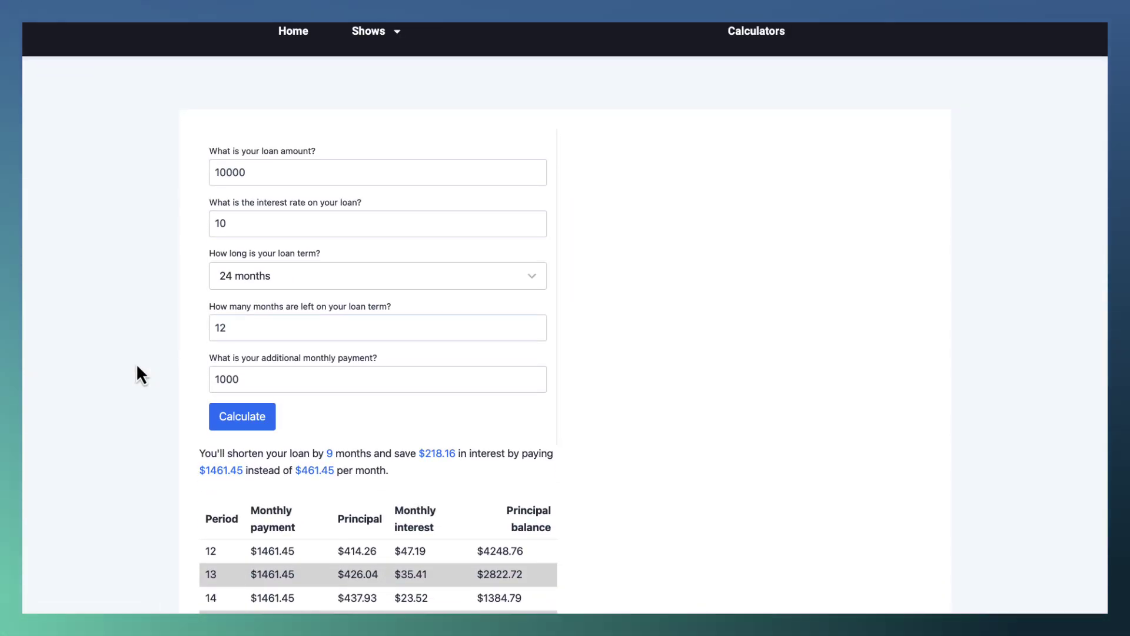
pyautogui.scroll(1, 137, 366)
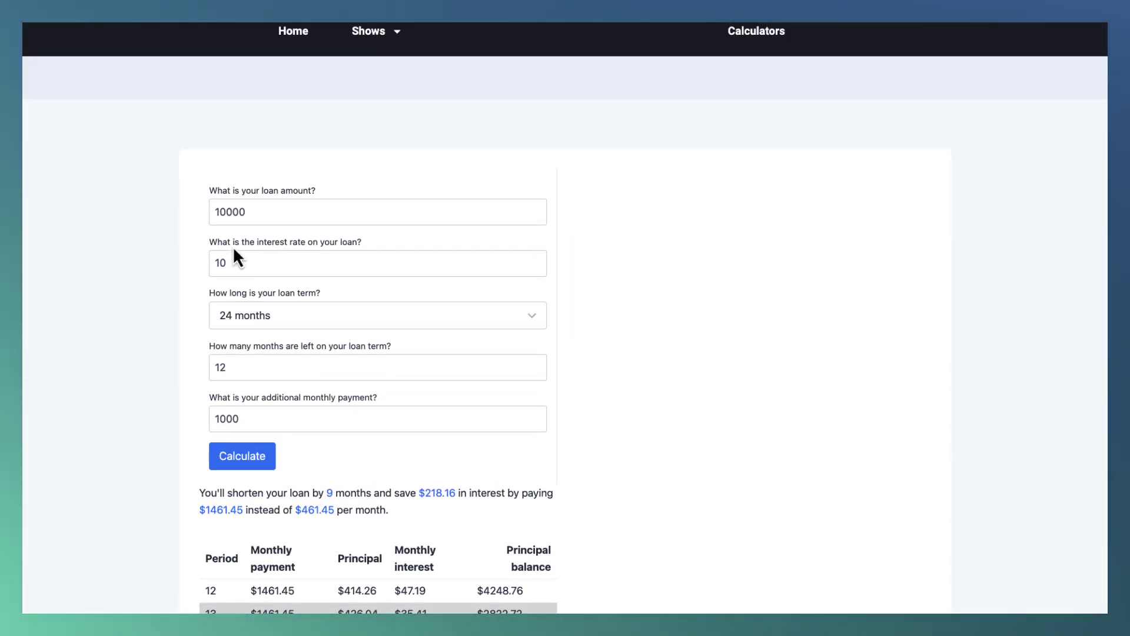
pyautogui.click(254, 415)
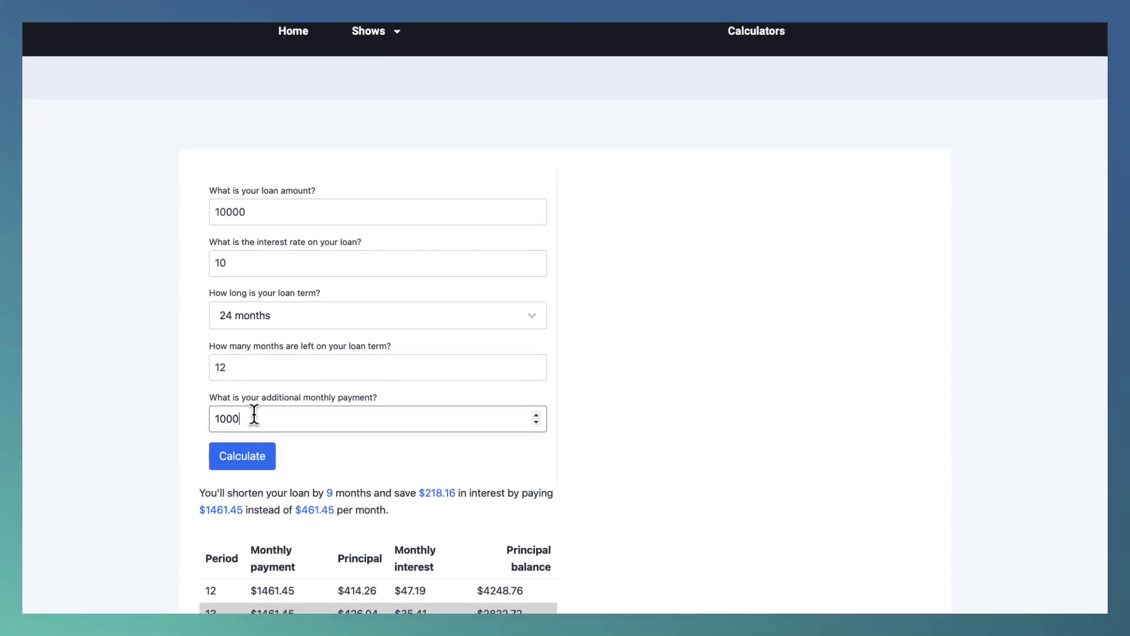
pyautogui.click(186, 419)
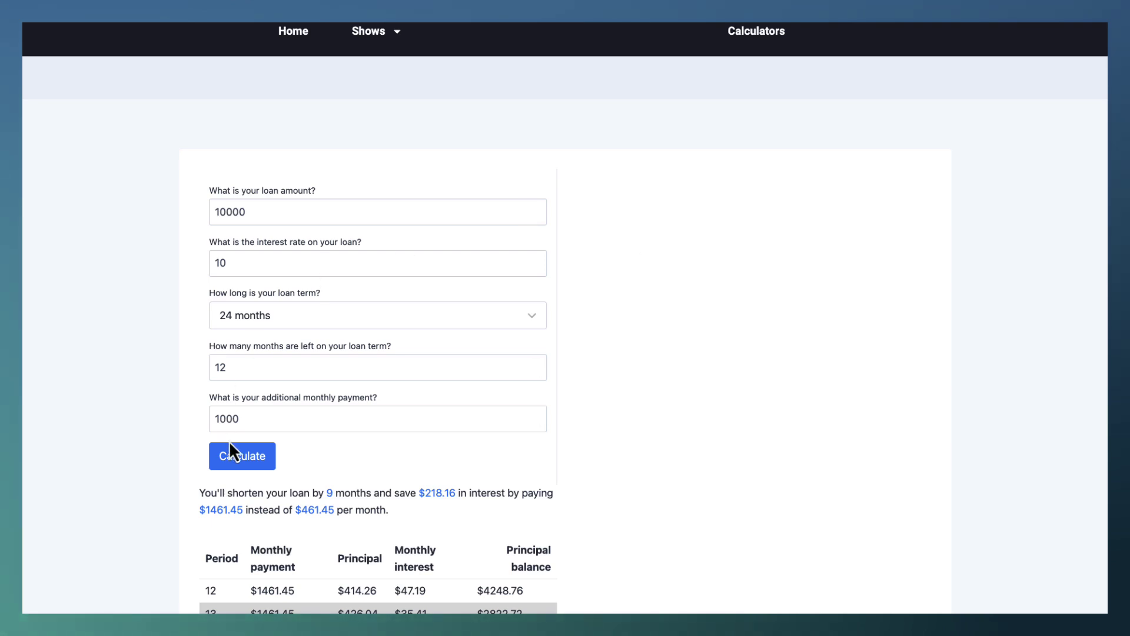
pyautogui.write('200')
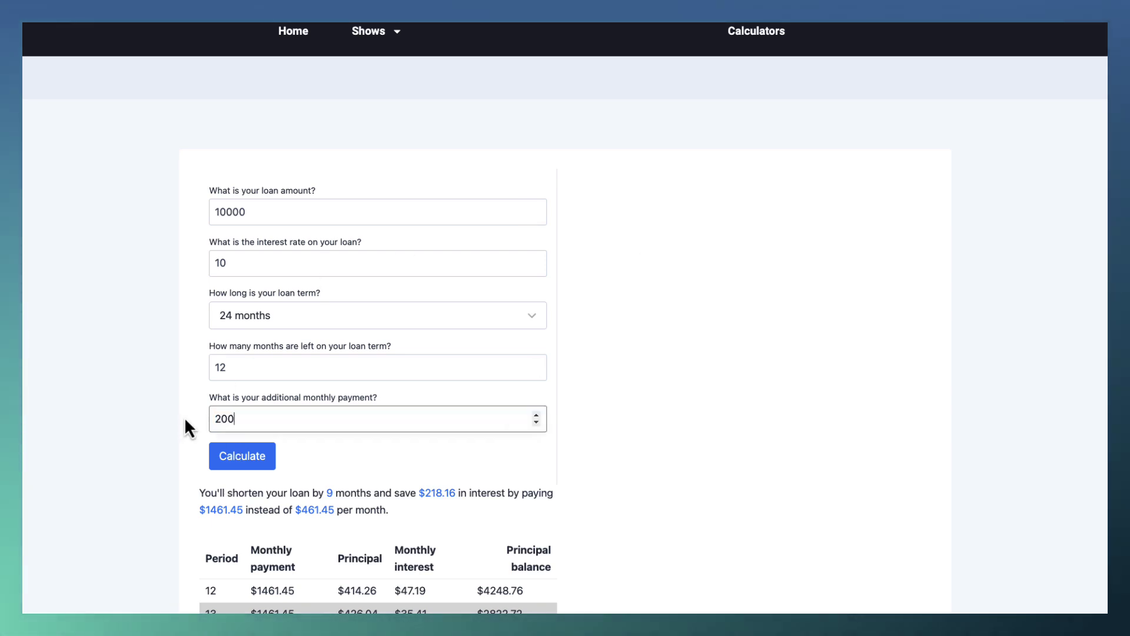
pyautogui.click(242, 459)
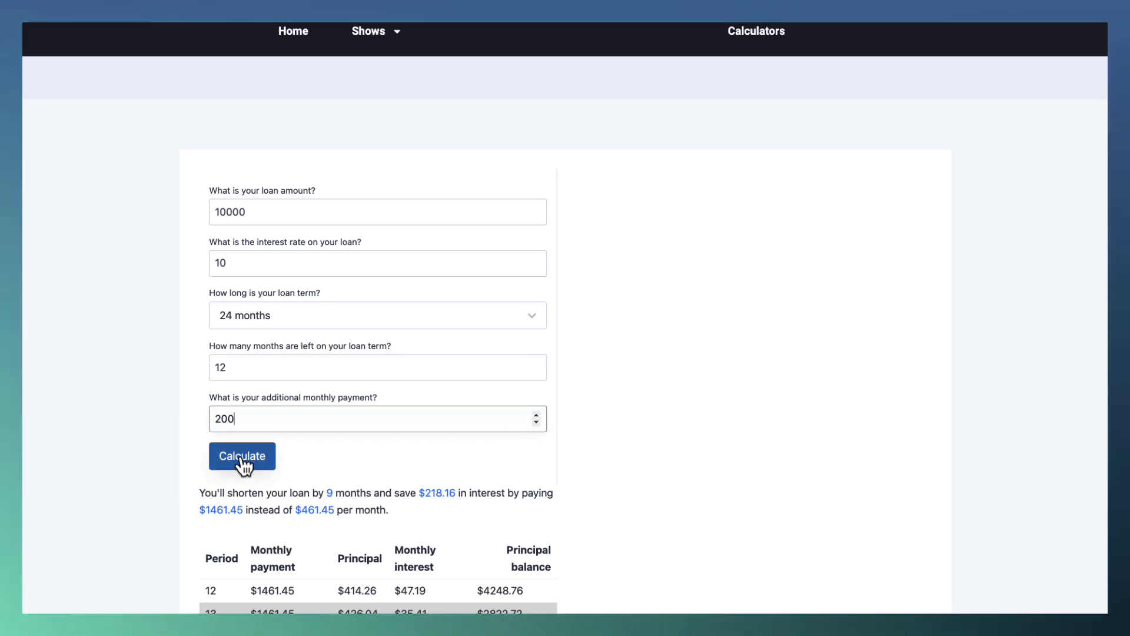
pyautogui.scroll(-1, 334, 521)
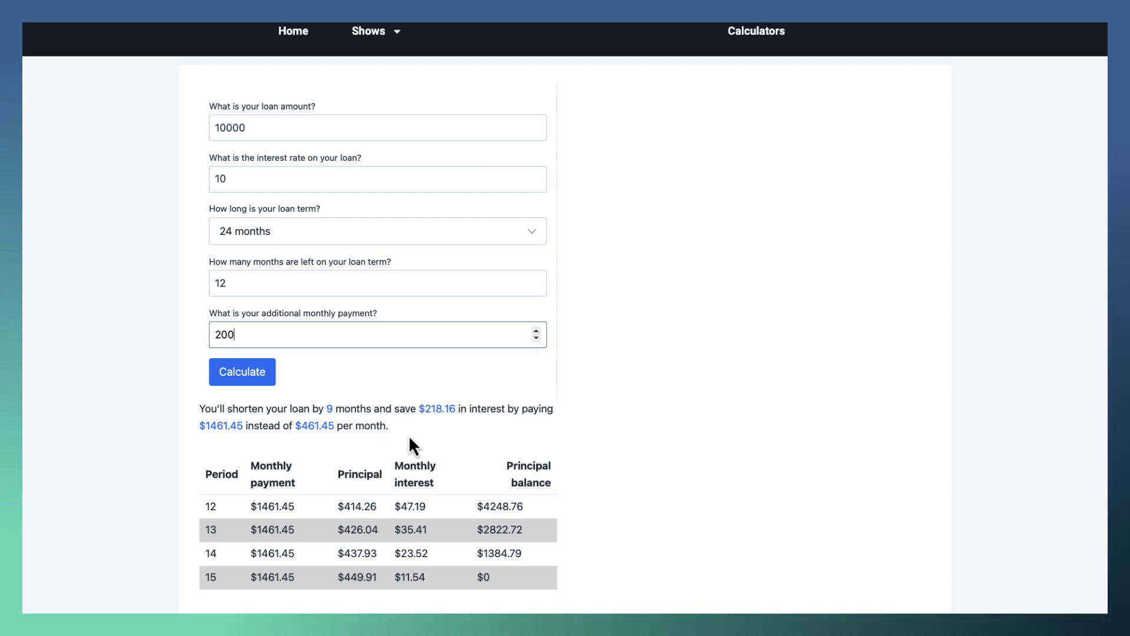
# Step: Go back to the Calculators overview page and look through the available calculator categories
pyautogui.scroll(5, 406, 439)
pyautogui.click(748, 37)
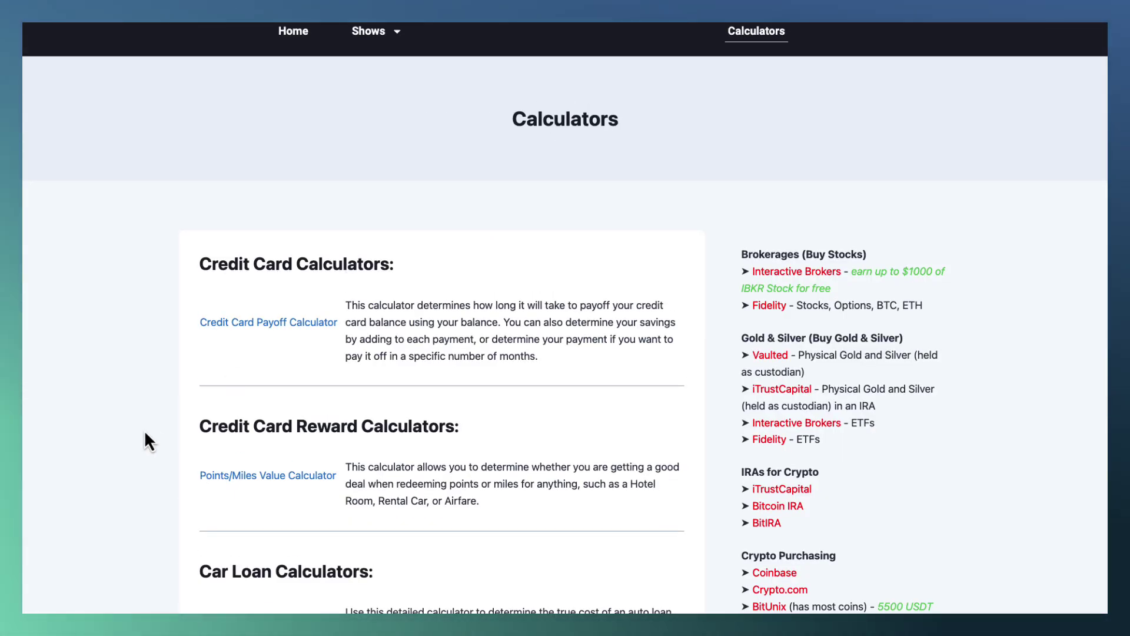
pyautogui.scroll(-6, 145, 435)
pyautogui.scroll(7, 145, 434)
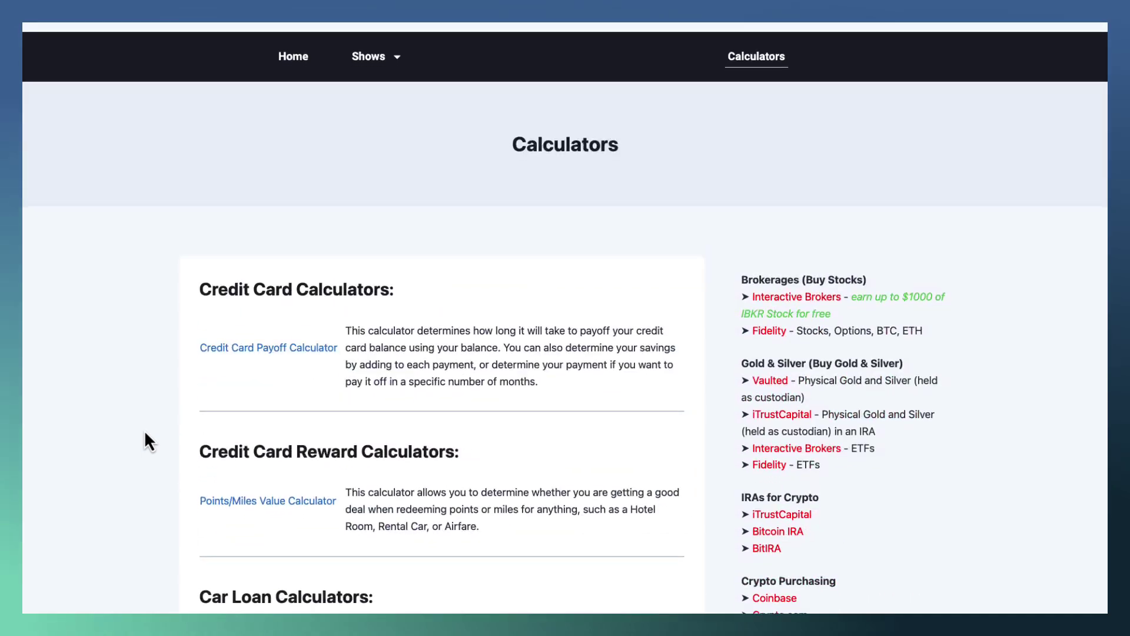
pyautogui.scroll(-1, 132, 288)
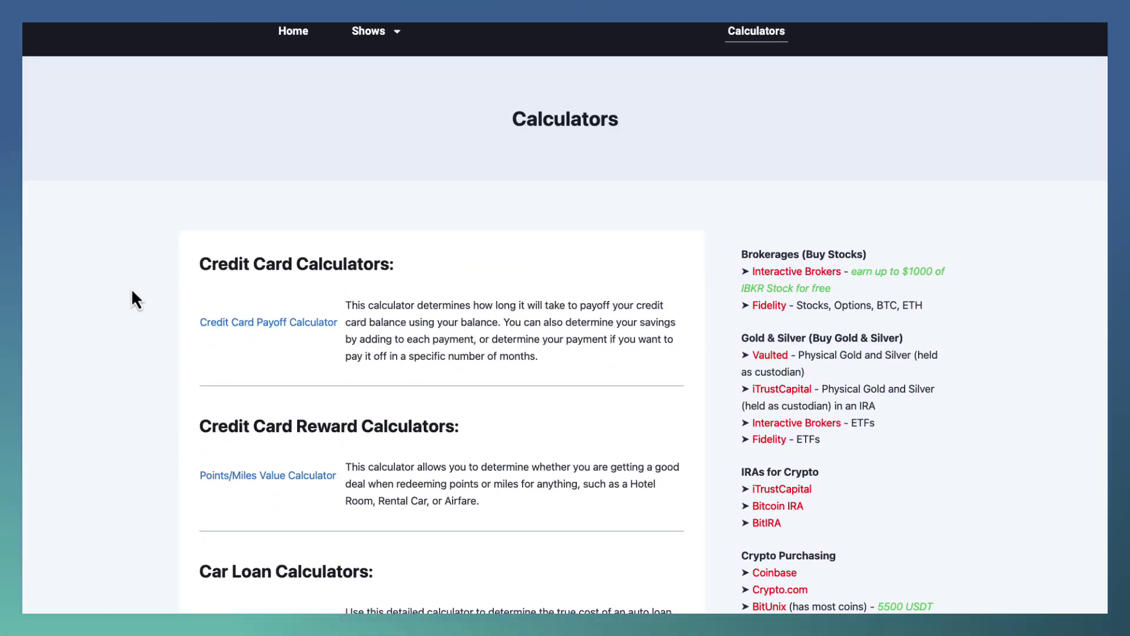